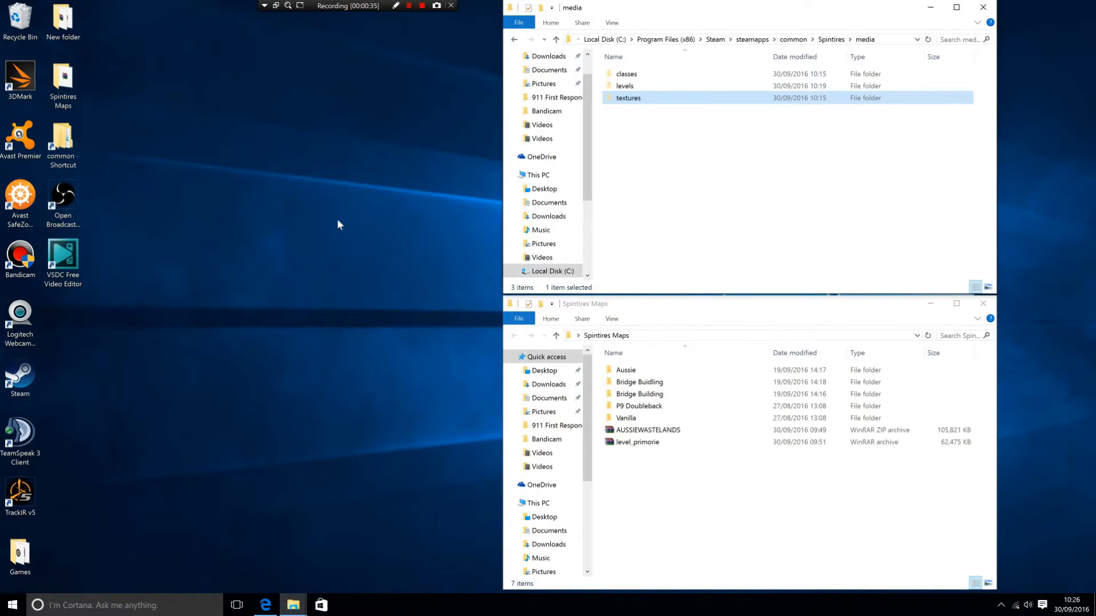
Bring Edge forward and view the AUSSIEWASTELANDS download page
click(267, 607)
scroll(301, 241, up, 10)
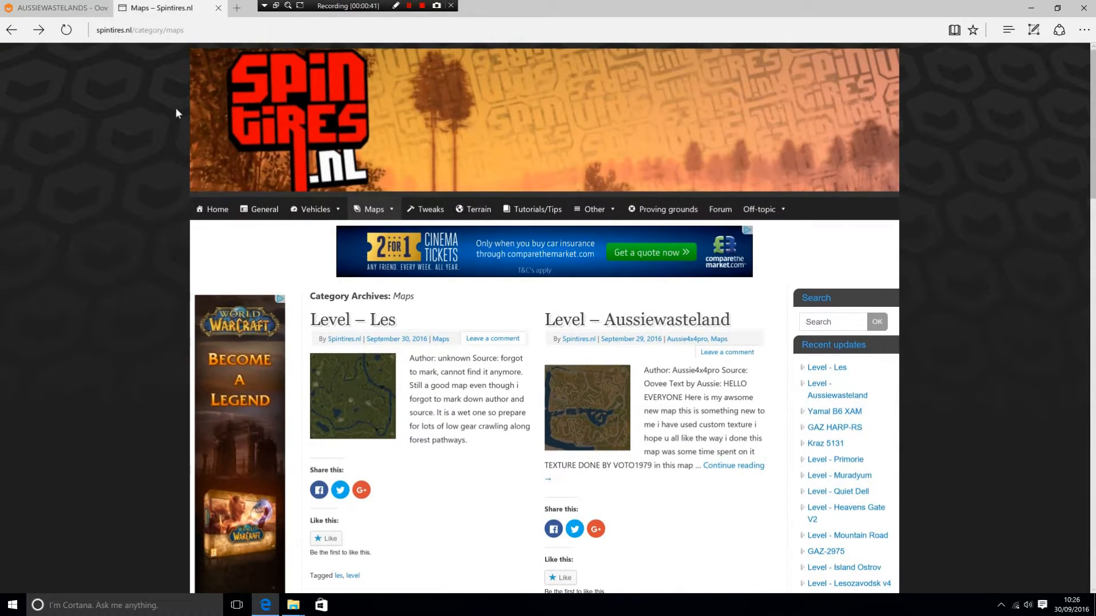
click(56, 8)
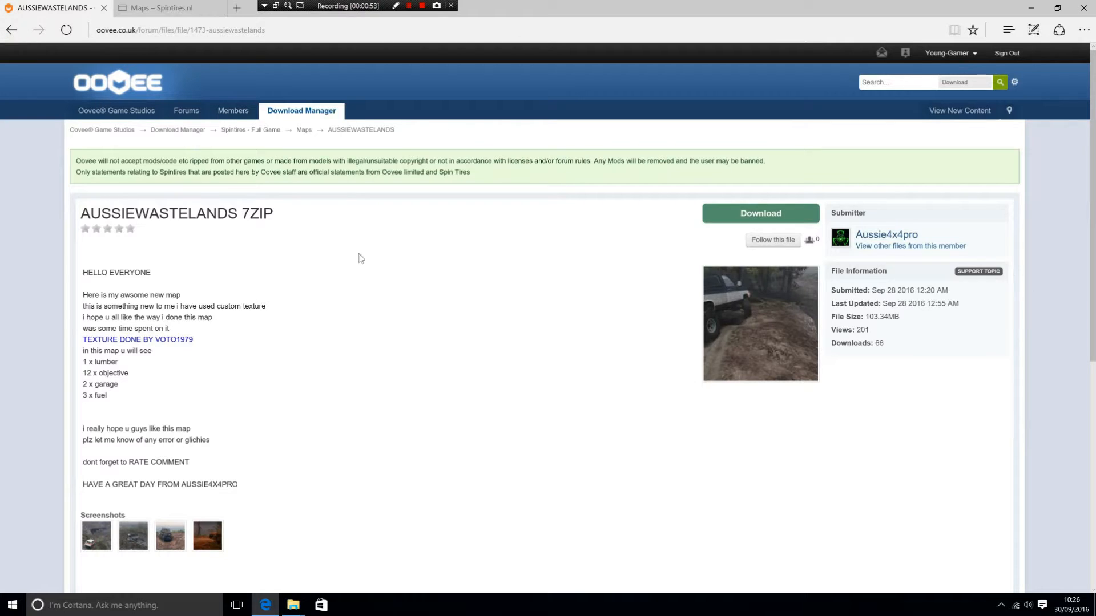
click(163, 9)
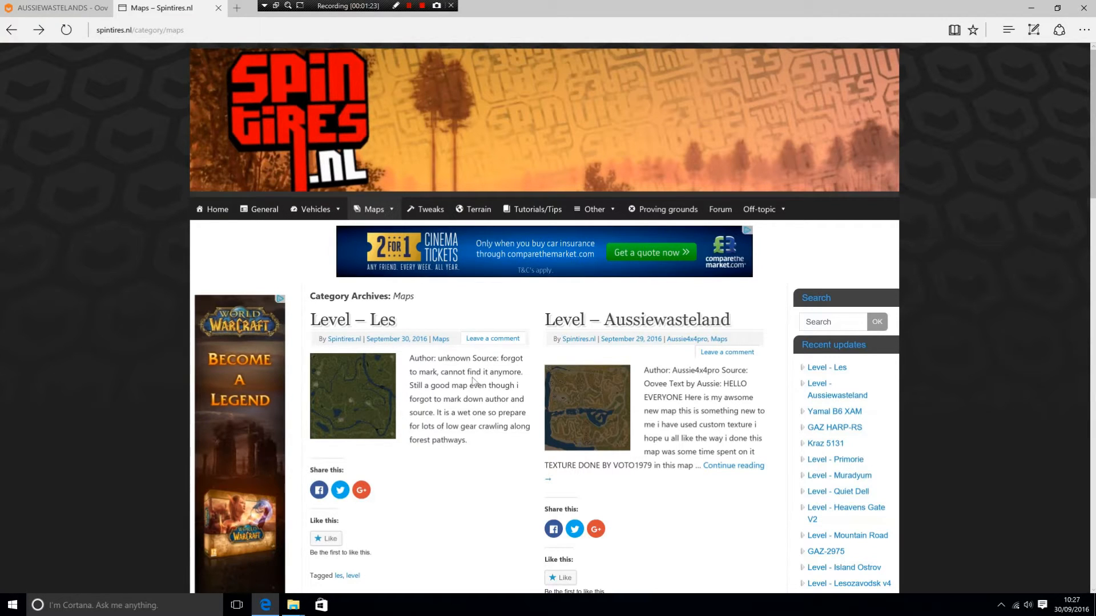
scroll(522, 535, down, 3)
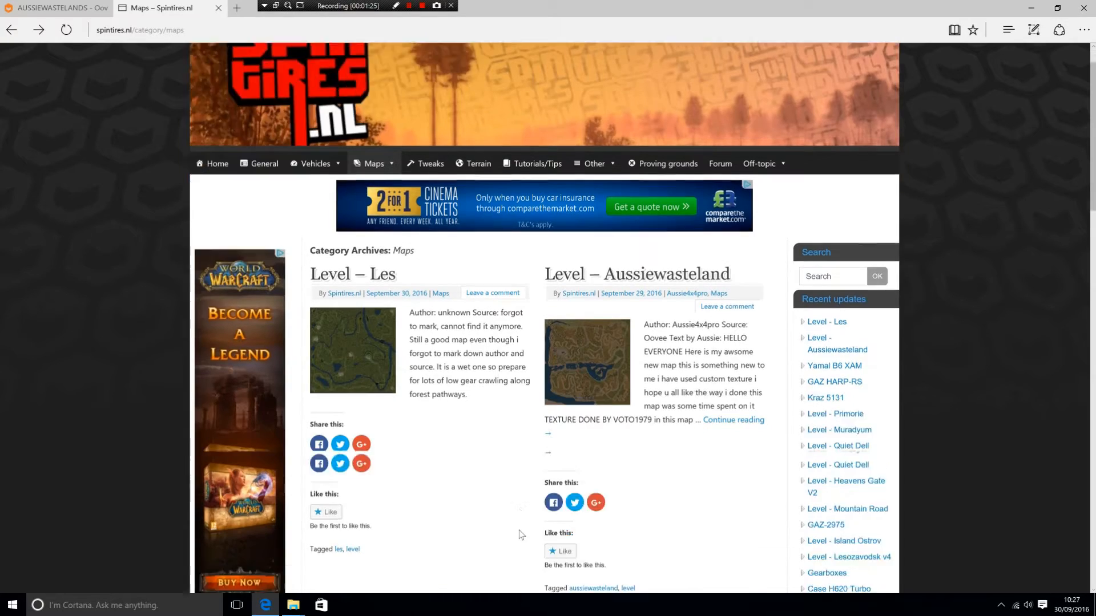
scroll(514, 514, down, 3)
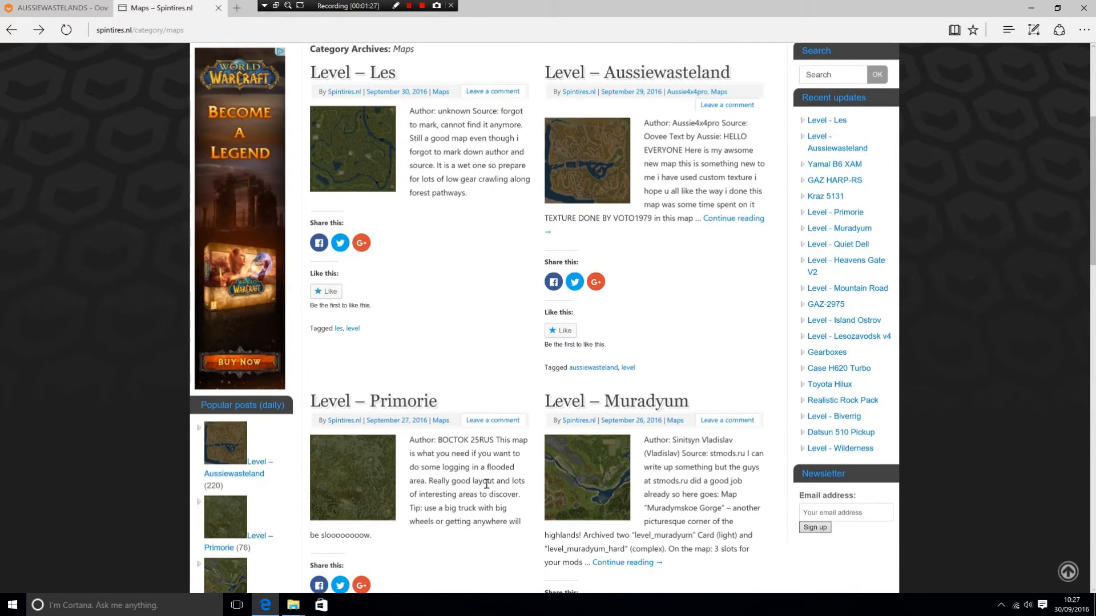
scroll(487, 484, down, 3)
scroll(487, 483, down, 3)
scroll(486, 483, up, 8)
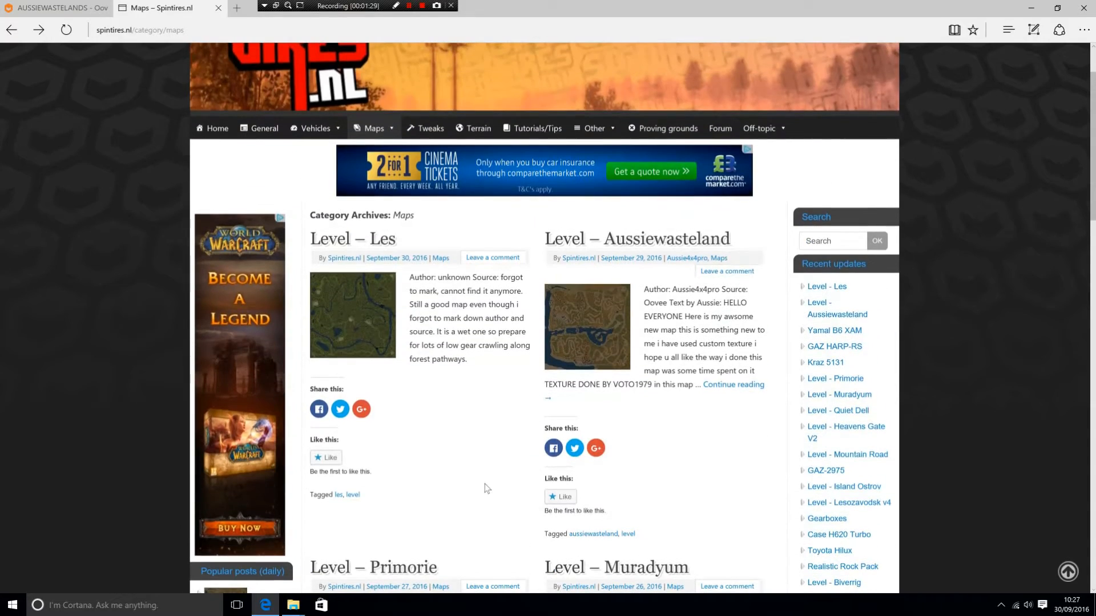
scroll(460, 462, down, 1)
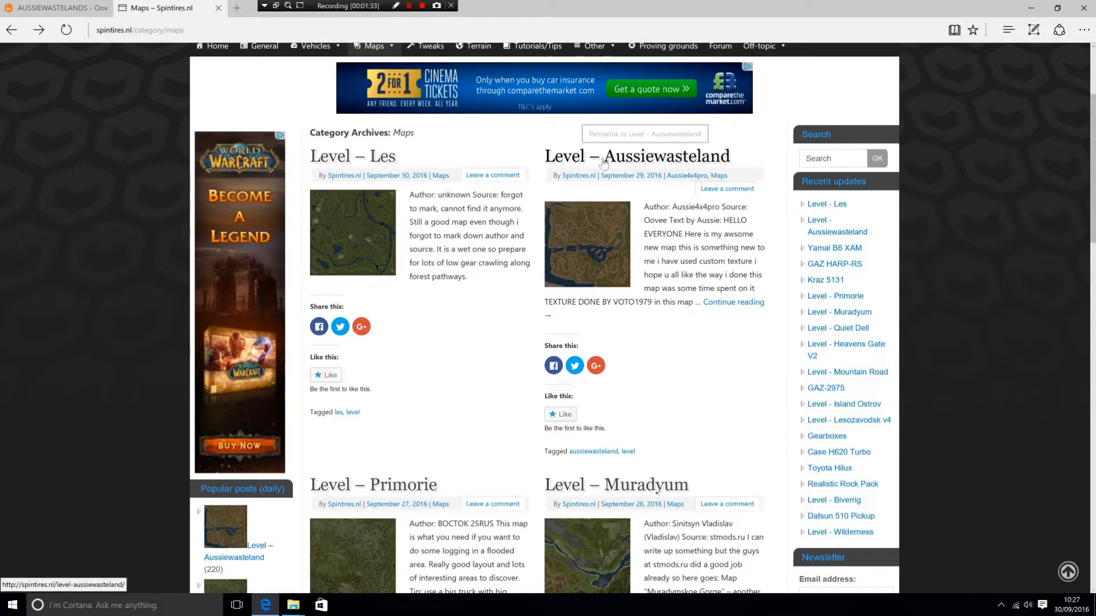
scroll(517, 390, down, 1)
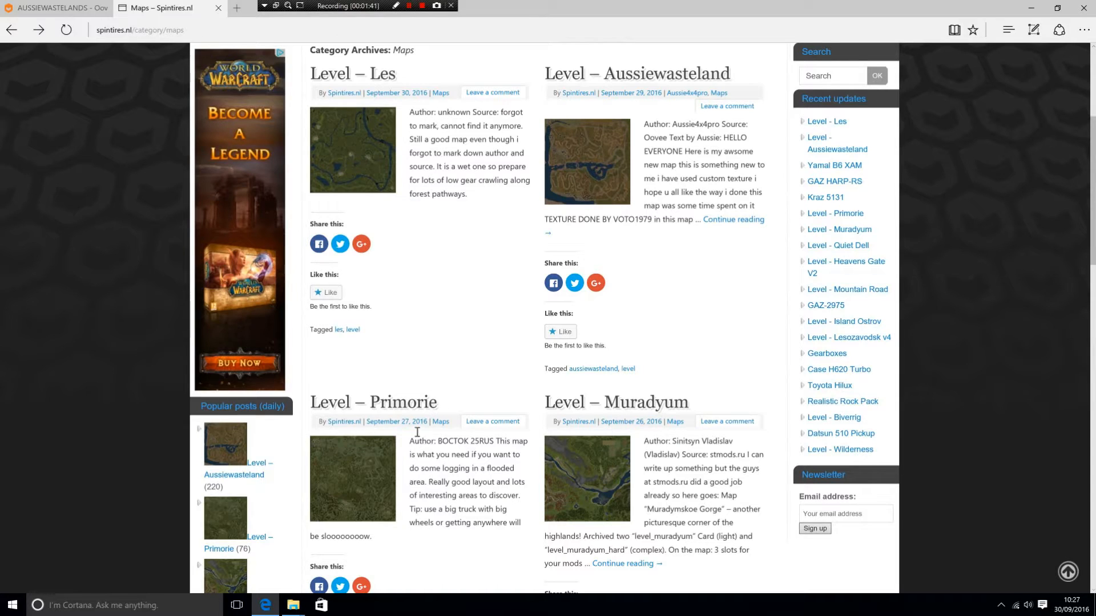
scroll(462, 292, up, 3)
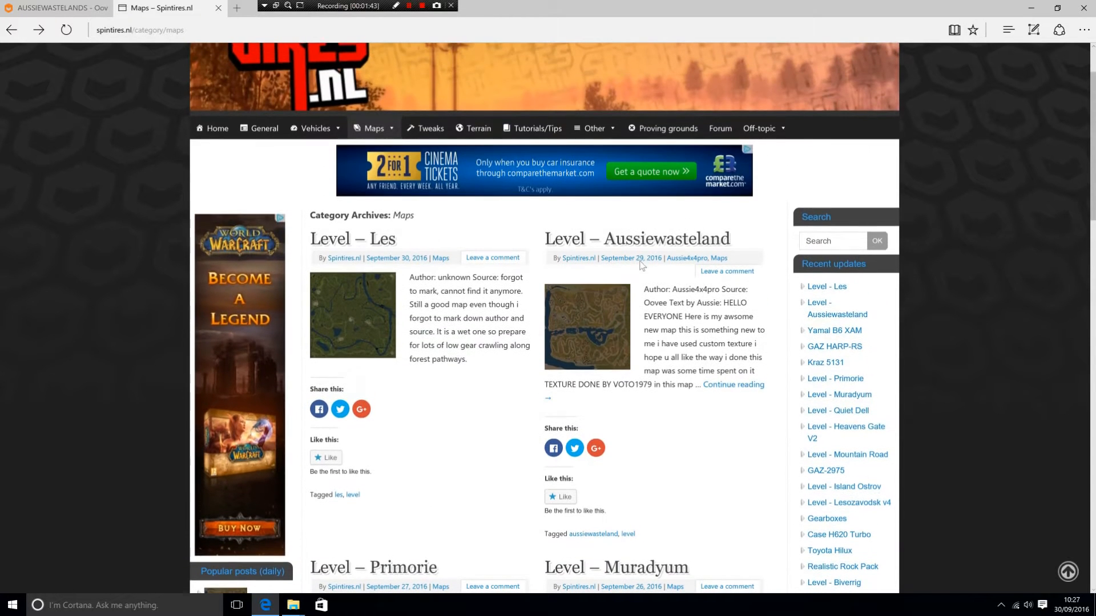
Open the Level – Aussiewasteland map post on Spintires.nl
click(642, 242)
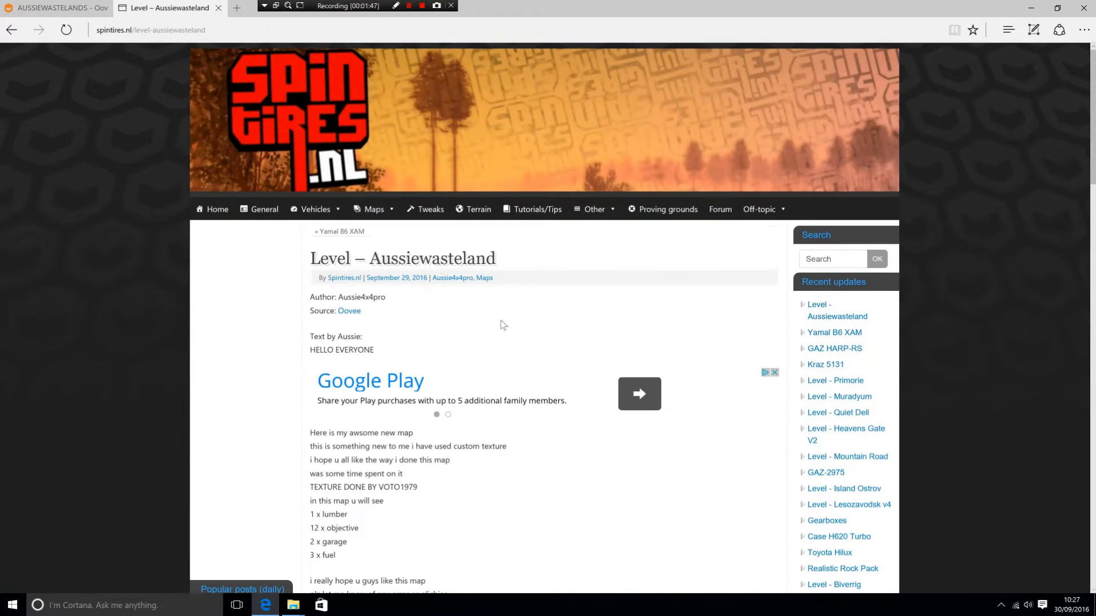
scroll(467, 359, down, 3)
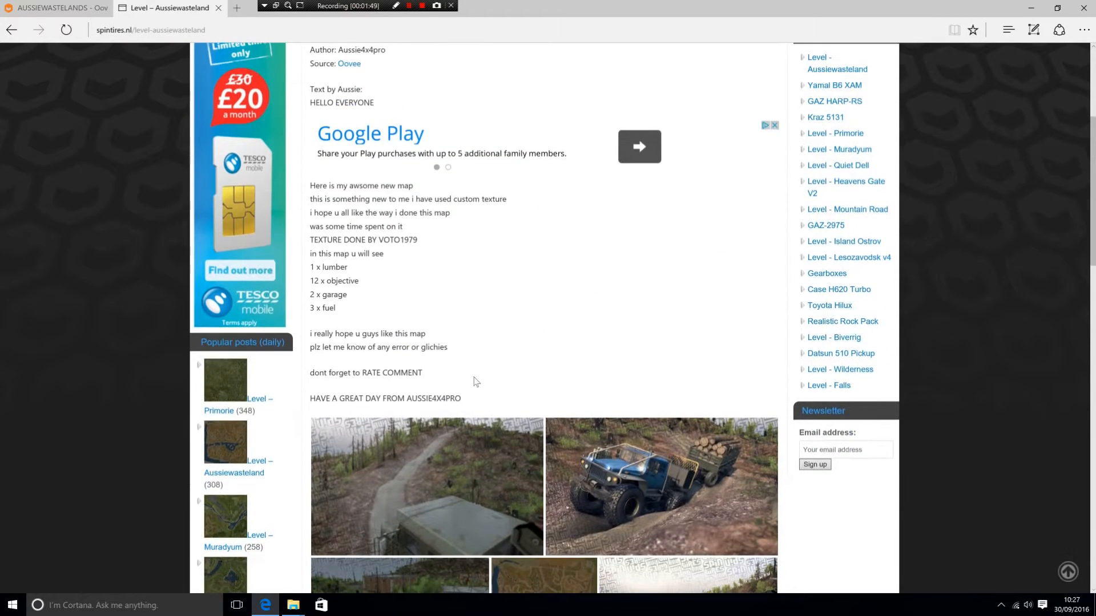
scroll(475, 380, down, 5)
scroll(475, 381, down, 3)
scroll(476, 381, down, 3)
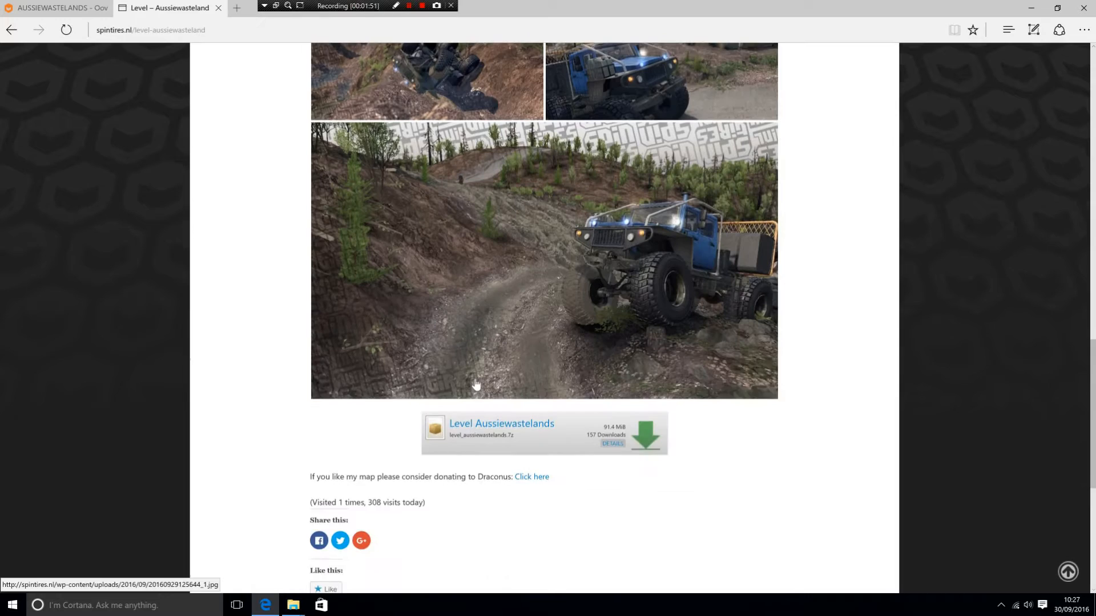
scroll(476, 385, down, 1)
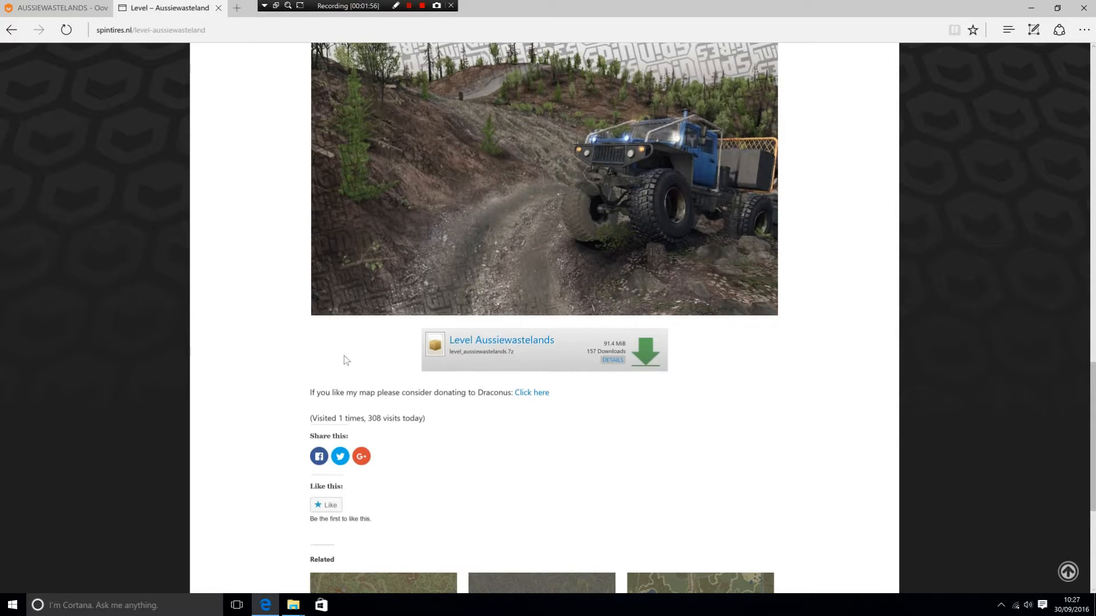
scroll(271, 338, down, 2)
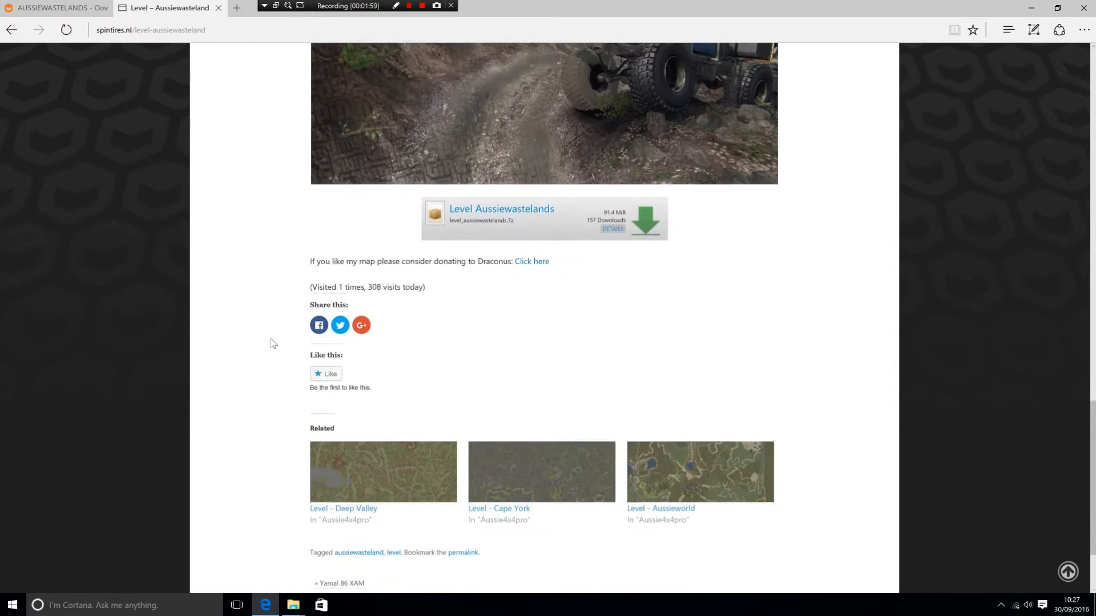
scroll(271, 338, up, 4)
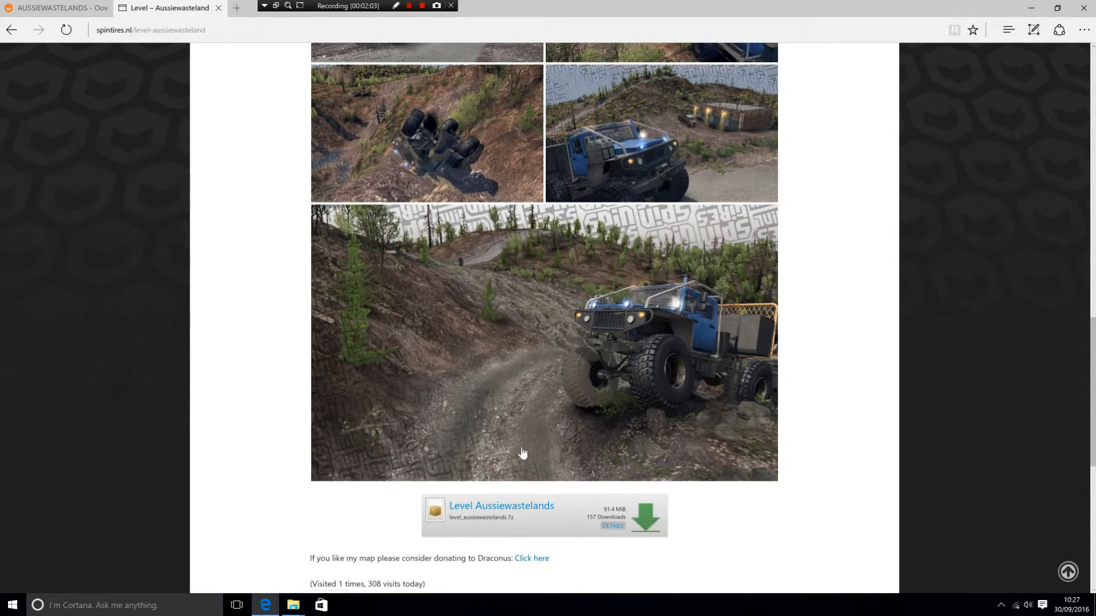
scroll(804, 470, up, 5)
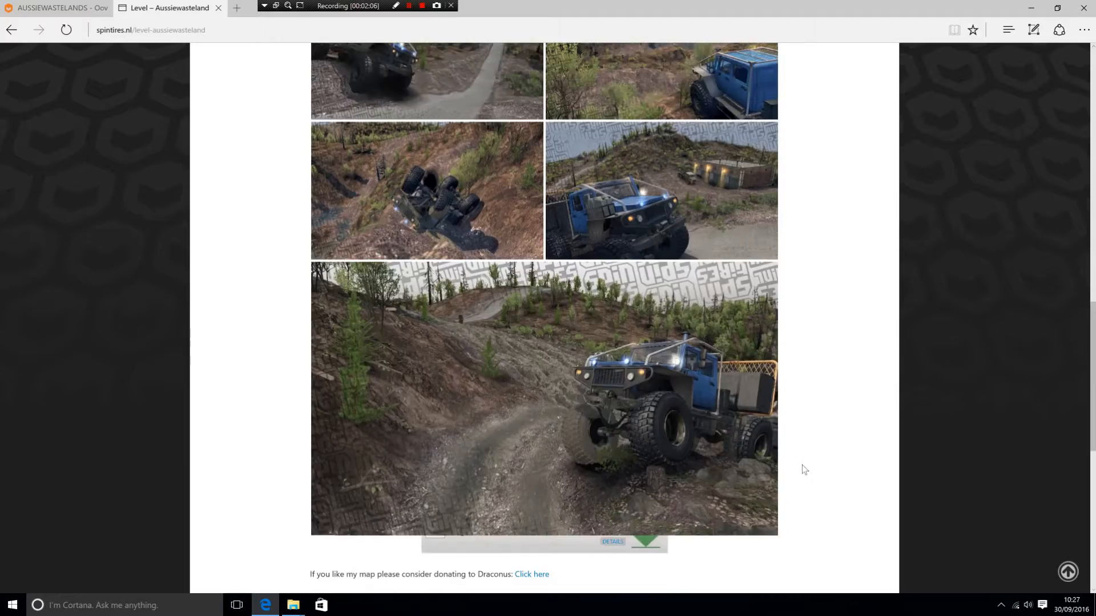
scroll(685, 445, up, 5)
scroll(600, 428, up, 5)
scroll(514, 402, up, 4)
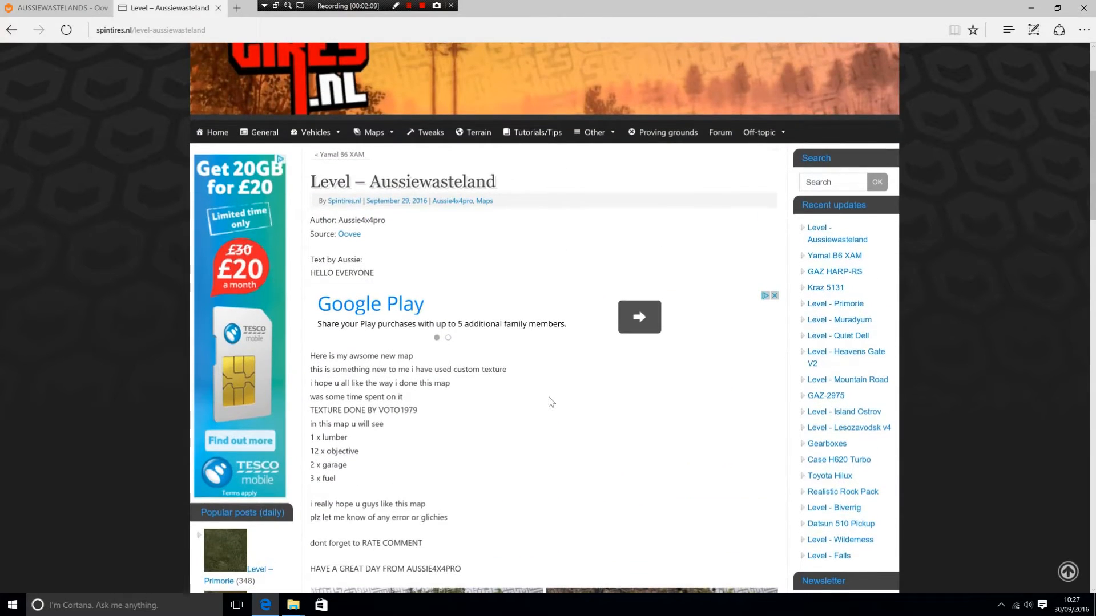
scroll(549, 397, down, 1)
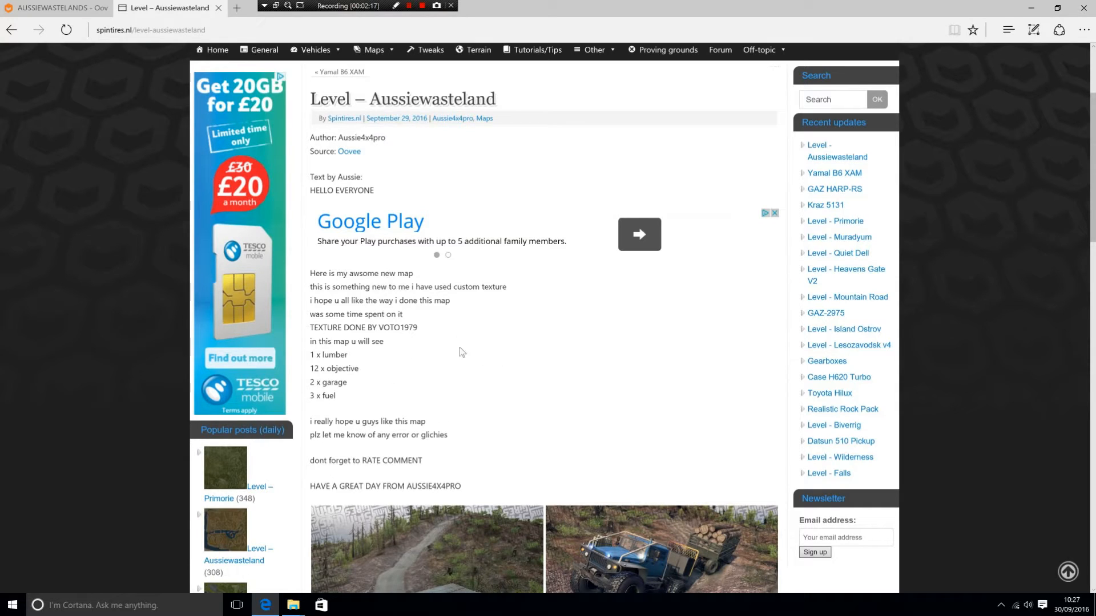
scroll(591, 329, down, 4)
scroll(591, 329, down, 10)
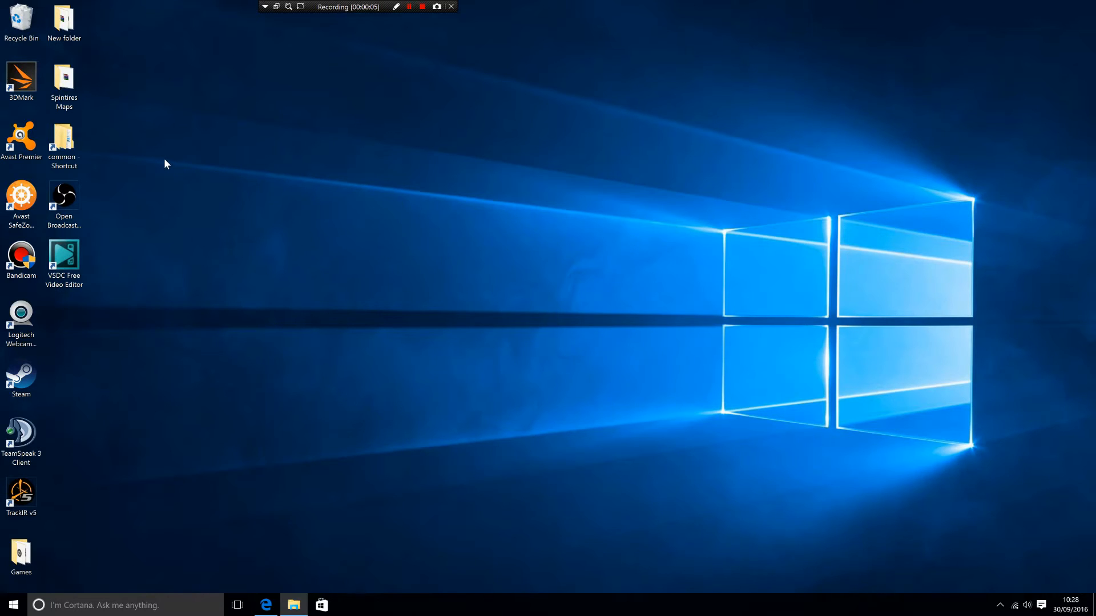
Open the Spintires Maps folder from the desktop
double_click(64, 85)
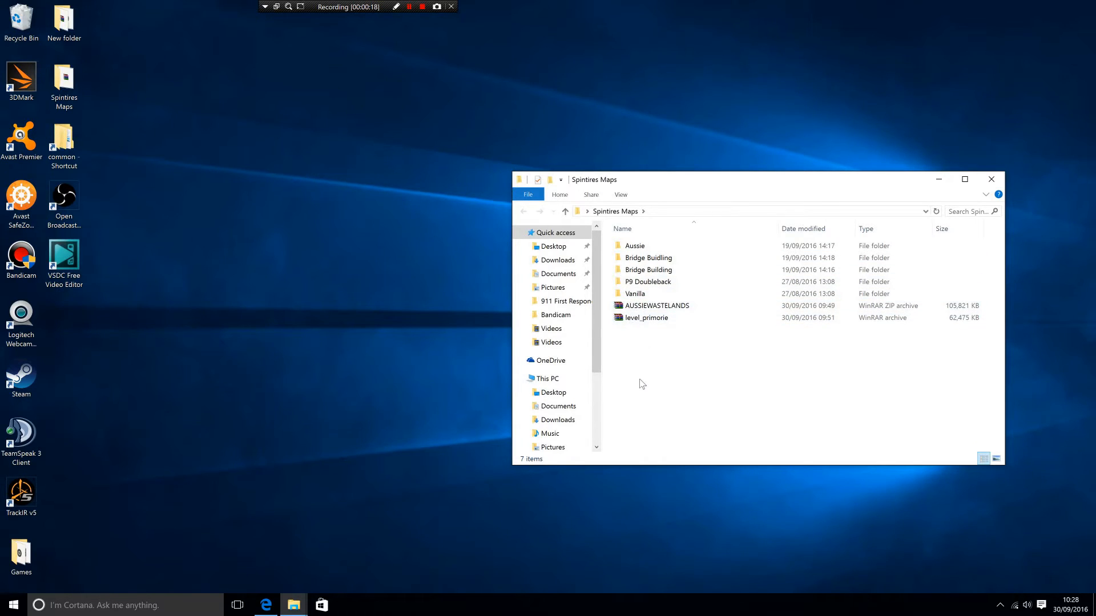
Extract the AUSSIEWASTELANDS and level_primorie archives here with WinRAR
right_click(642, 306)
click(680, 349)
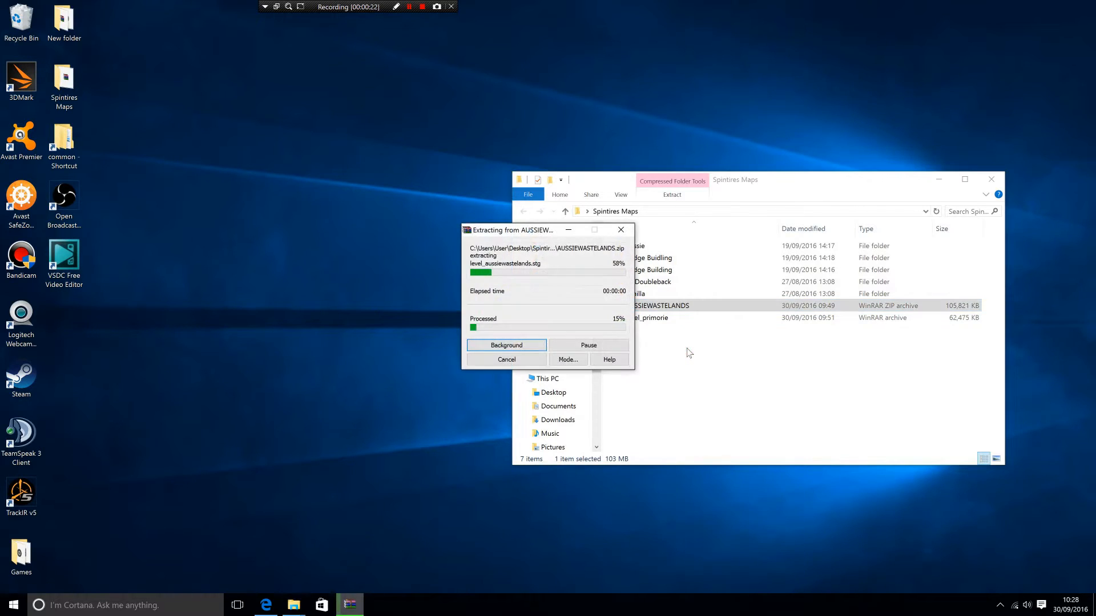
right_click(637, 331)
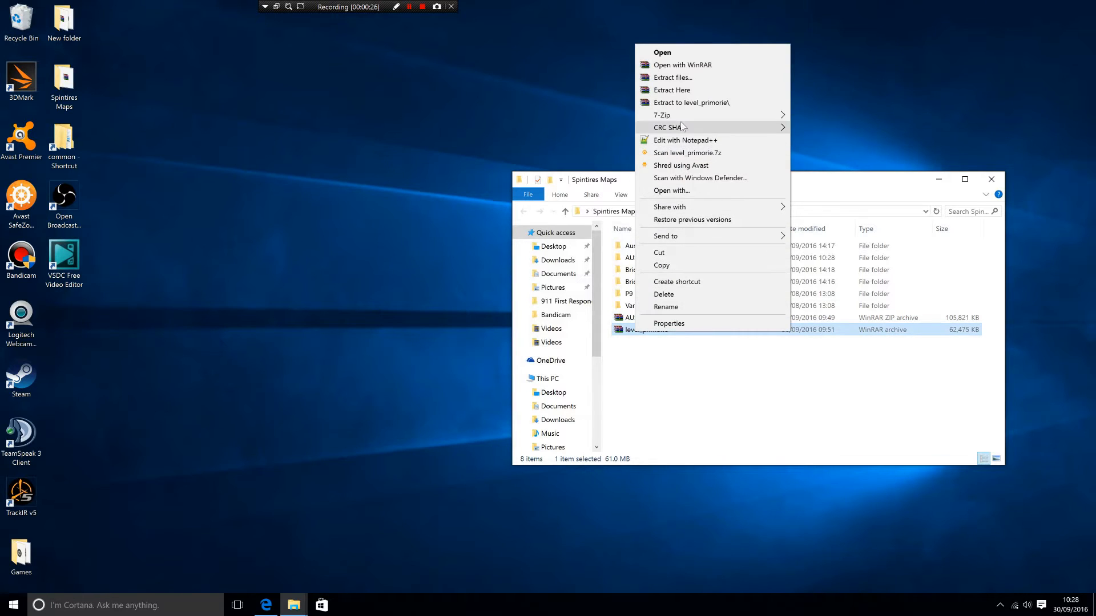
click(681, 91)
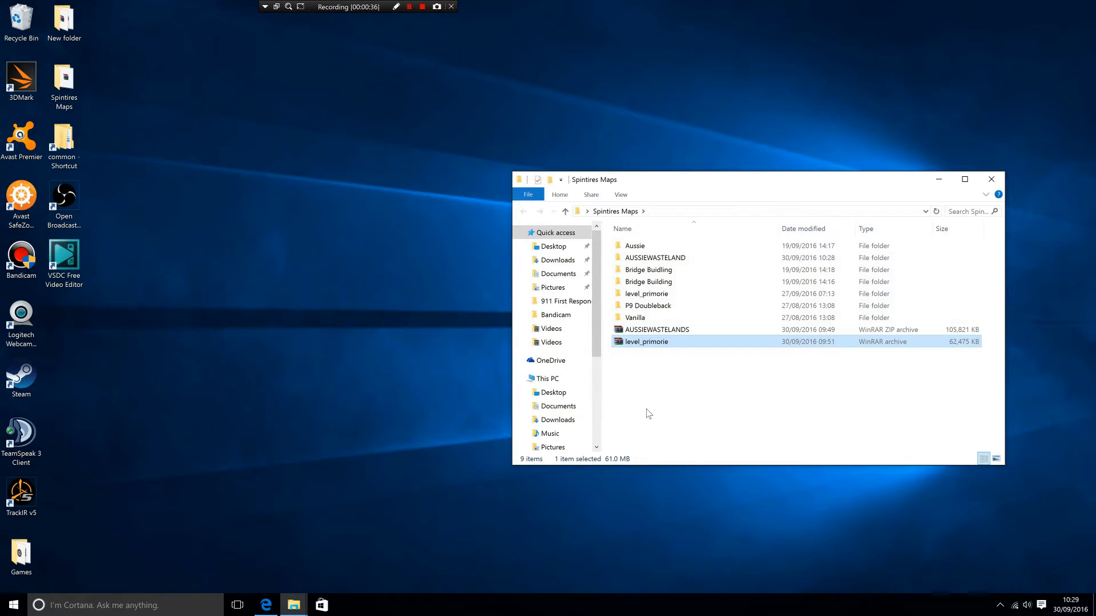
Browse into level_primorie > Media > levels to see the map image and .stg file
double_click(645, 293)
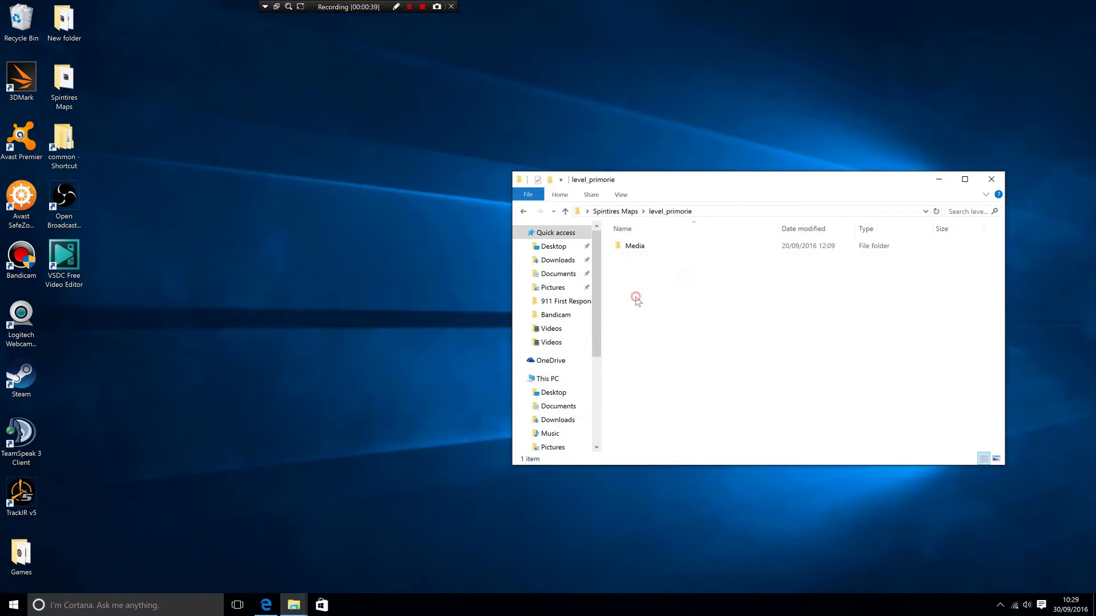
double_click(636, 248)
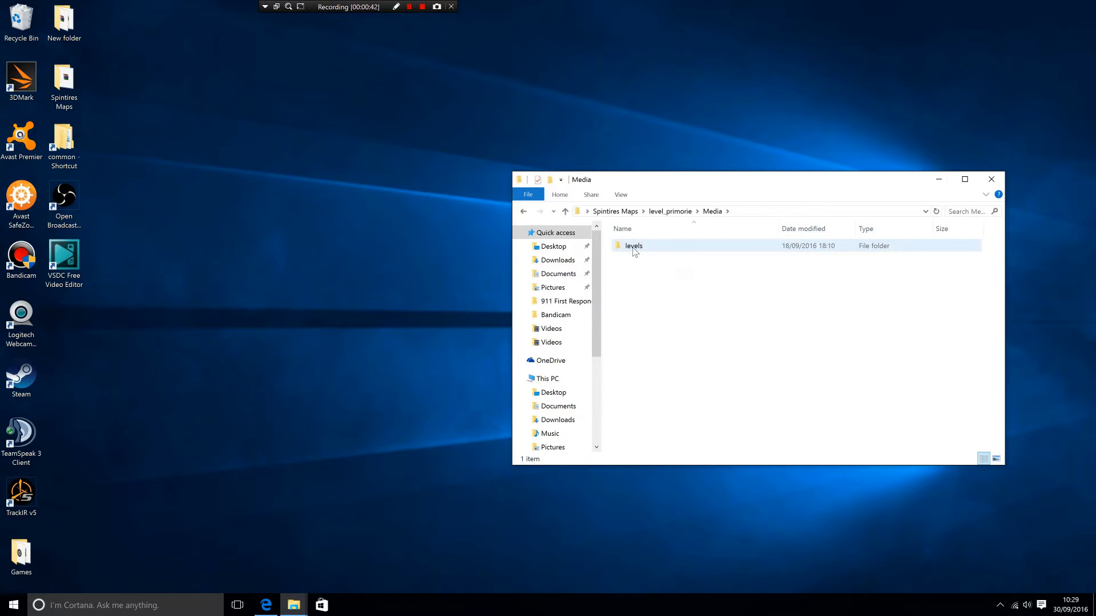
double_click(634, 246)
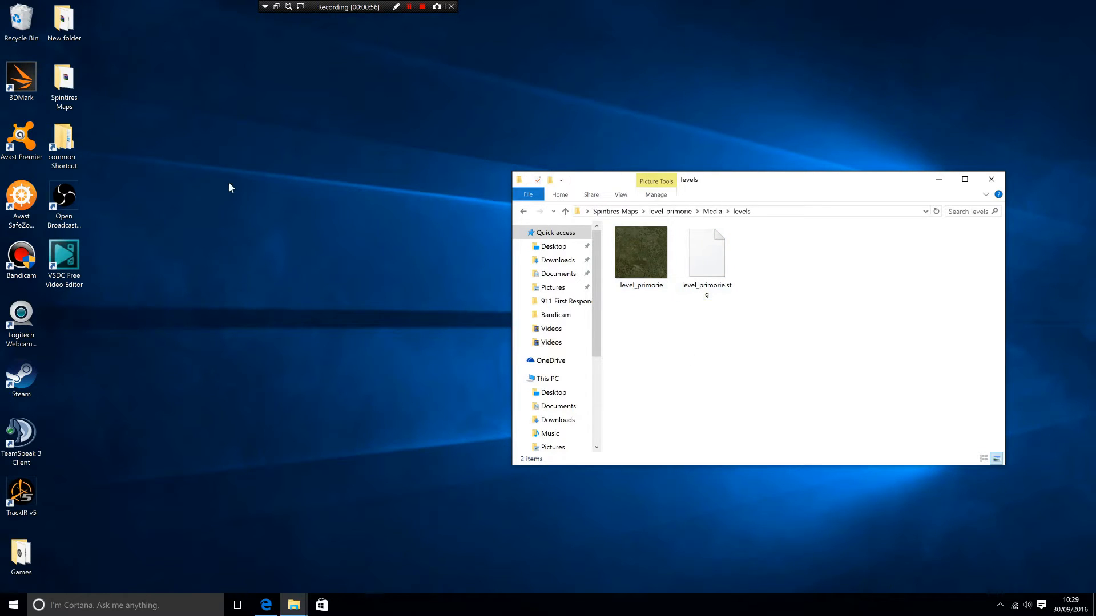
Open Steam's common > Spintires > media folder in a second window beside the map files
double_click(64, 141)
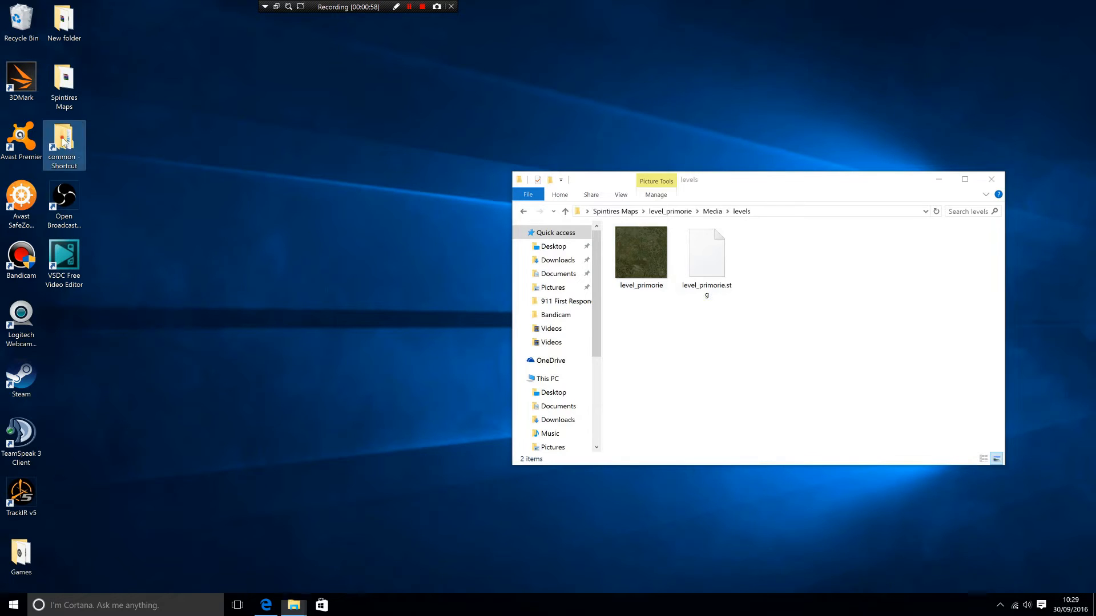
drag(822, 198, 352, 273)
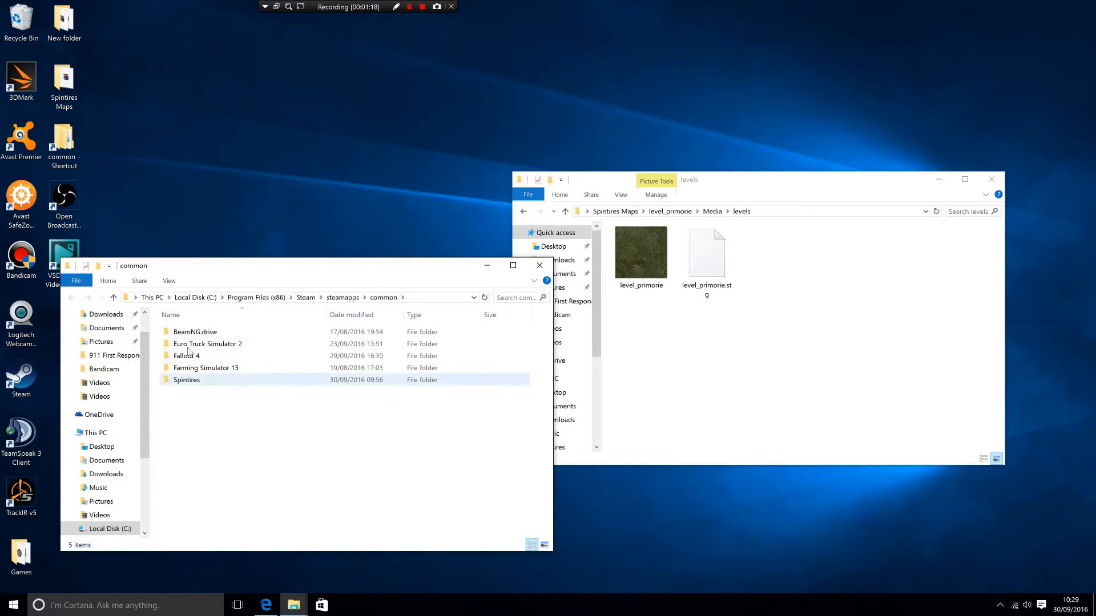
double_click(188, 380)
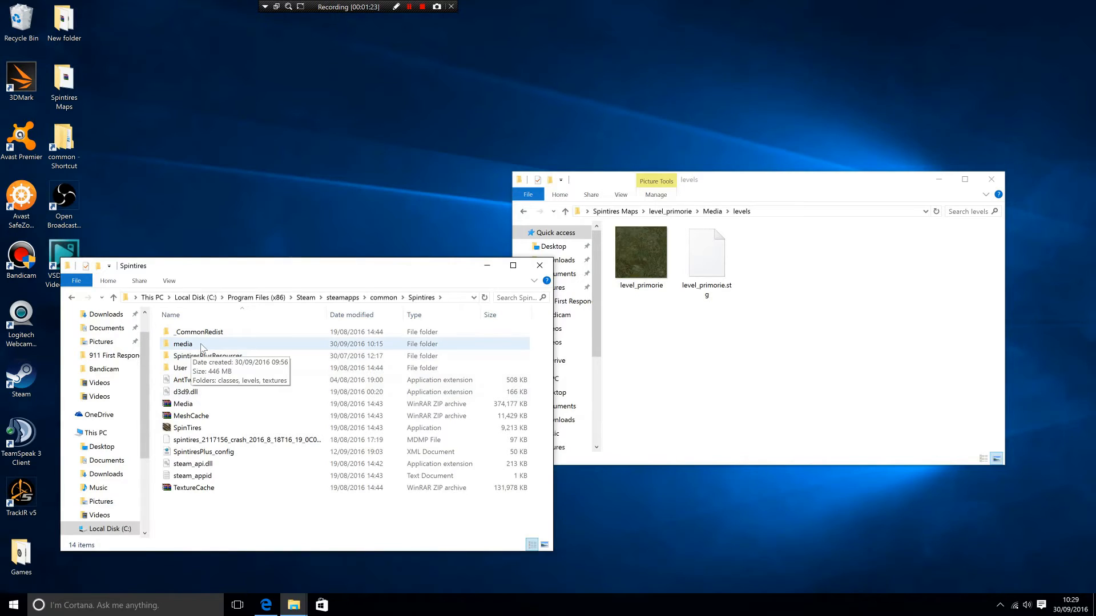
double_click(201, 347)
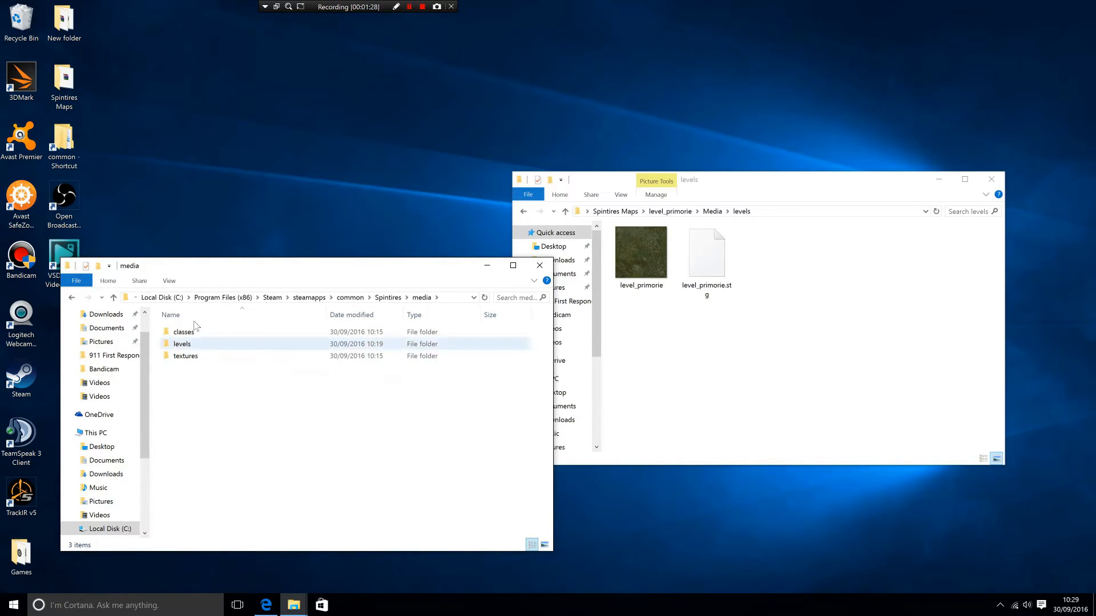
Delete the classes, levels and textures folders from the game's media folder
drag(200, 394, 176, 330)
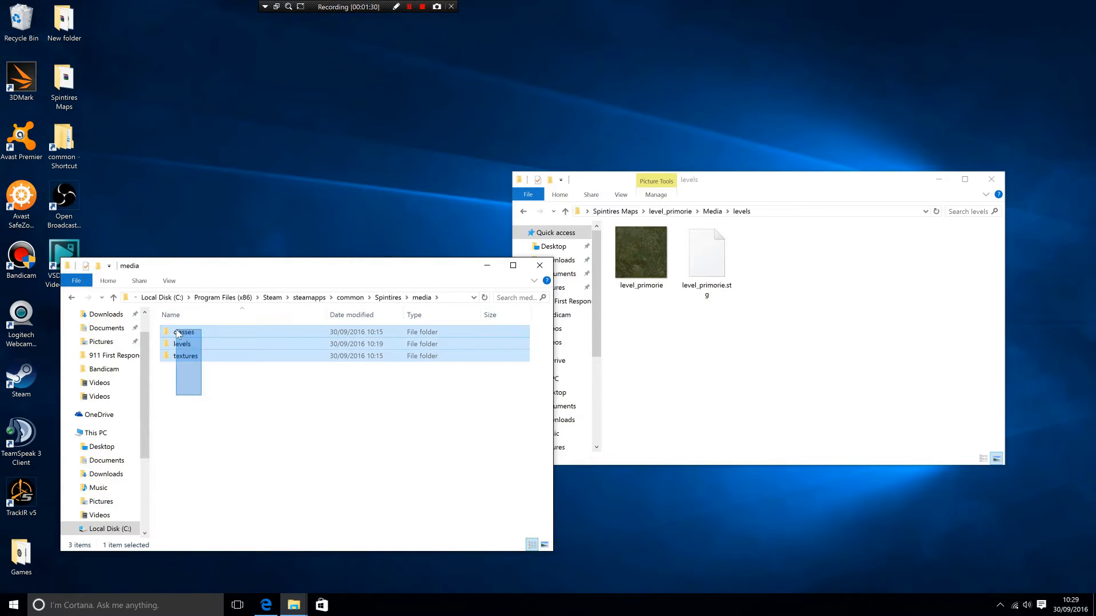
right_click(180, 333)
click(206, 297)
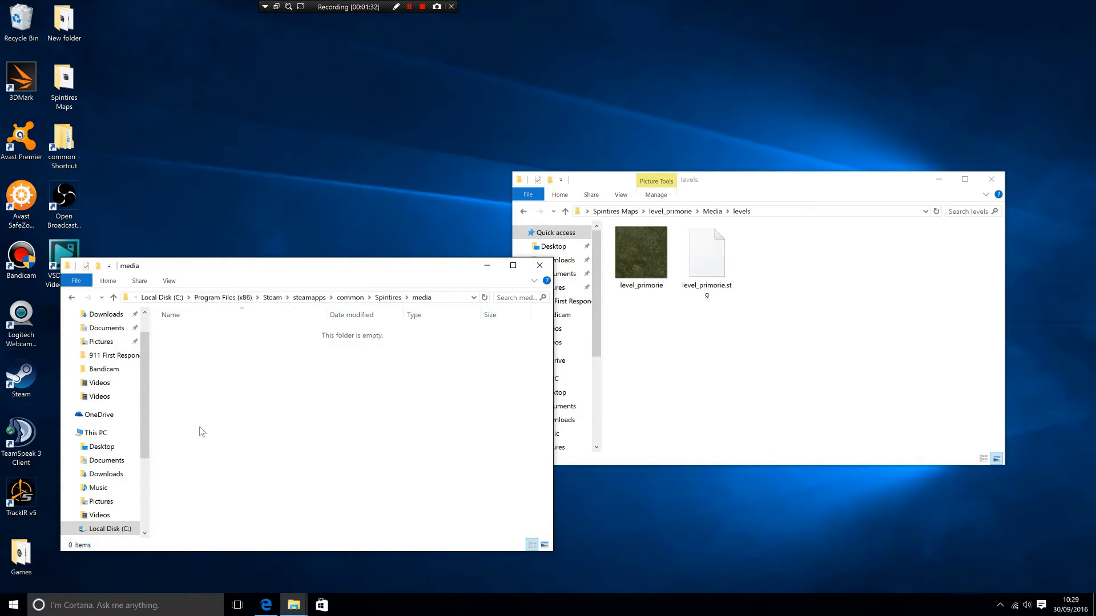
Reopen the now-empty media folder to verify, and return to level_primorie's top folder
click(115, 296)
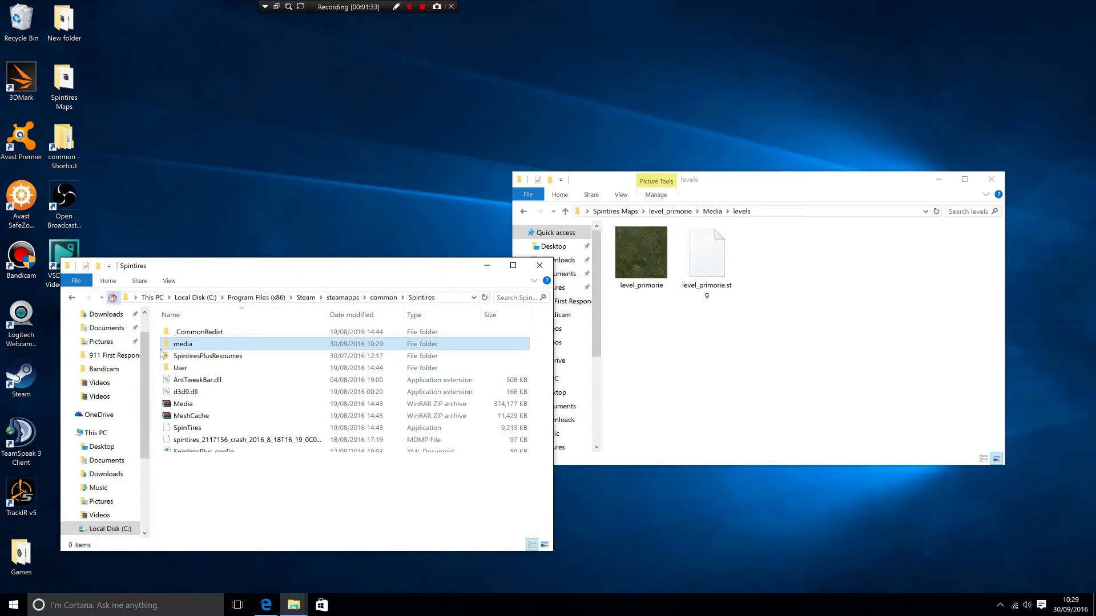
click(192, 347)
double_click(192, 347)
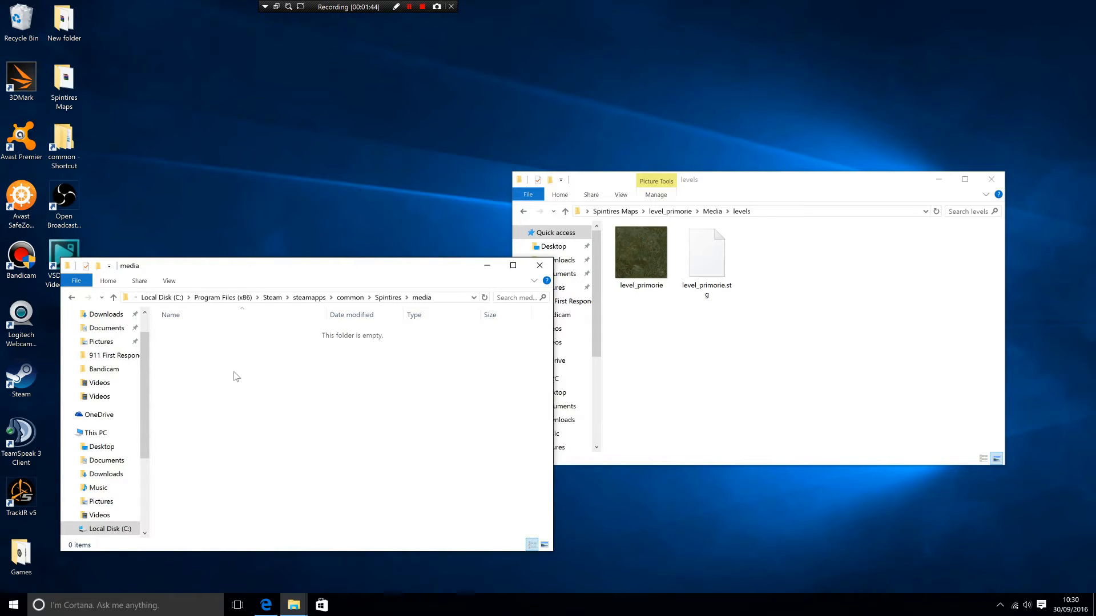
click(113, 297)
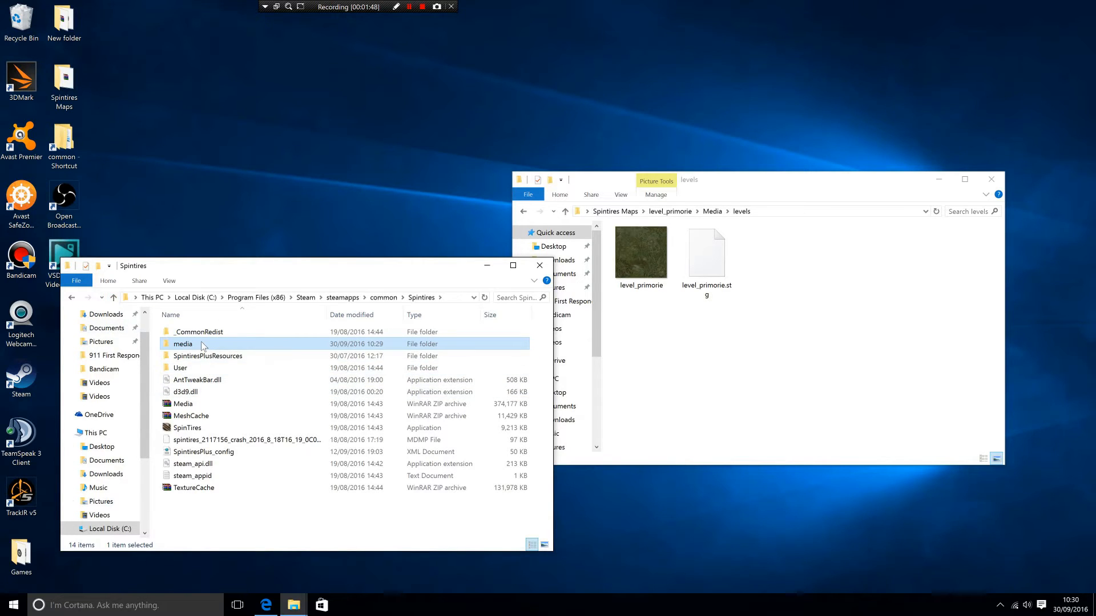
mouse_move(184, 345)
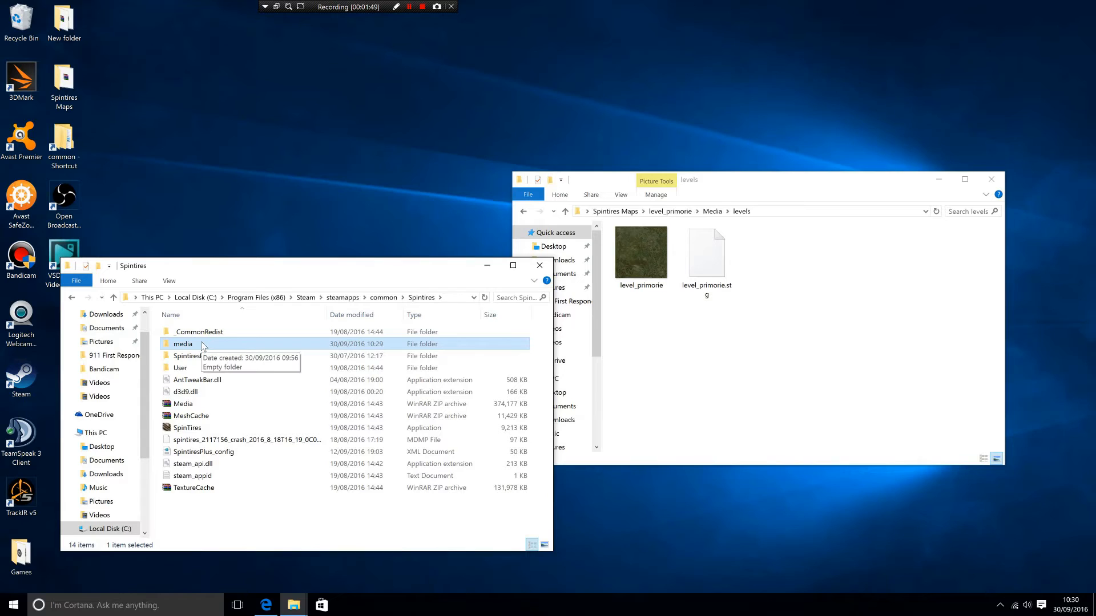
double_click(182, 344)
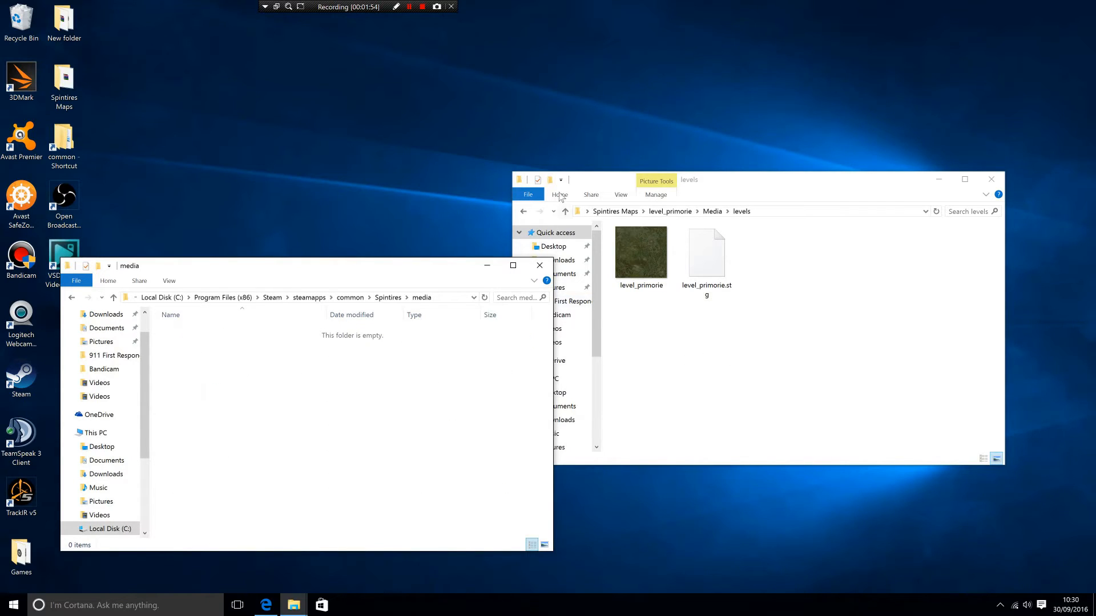
click(565, 212)
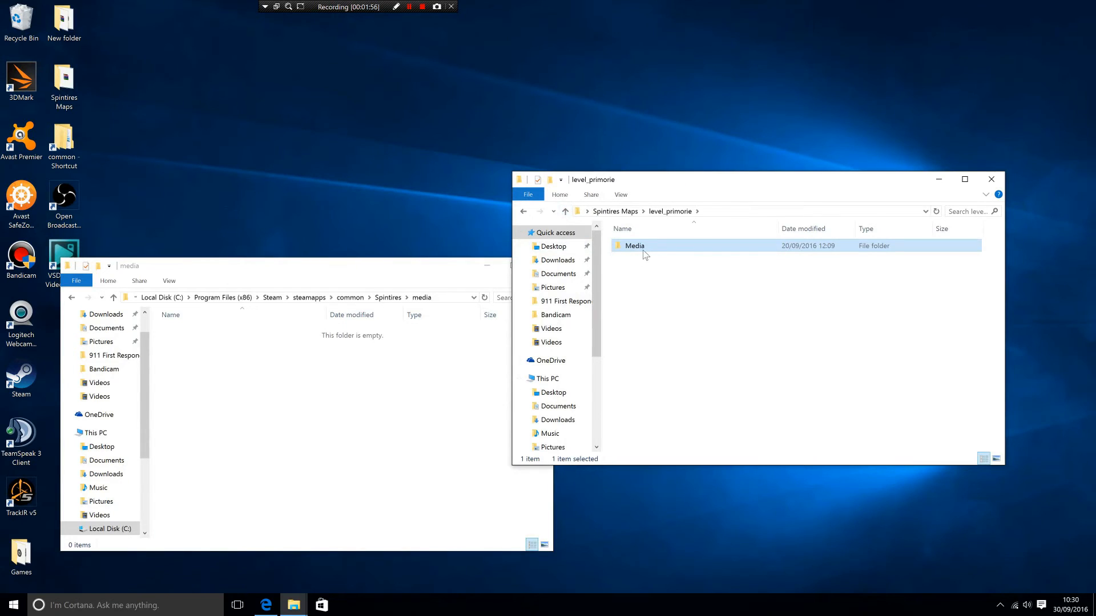
Move level_primorie's levels folder into the game's empty media folder and check it
double_click(635, 245)
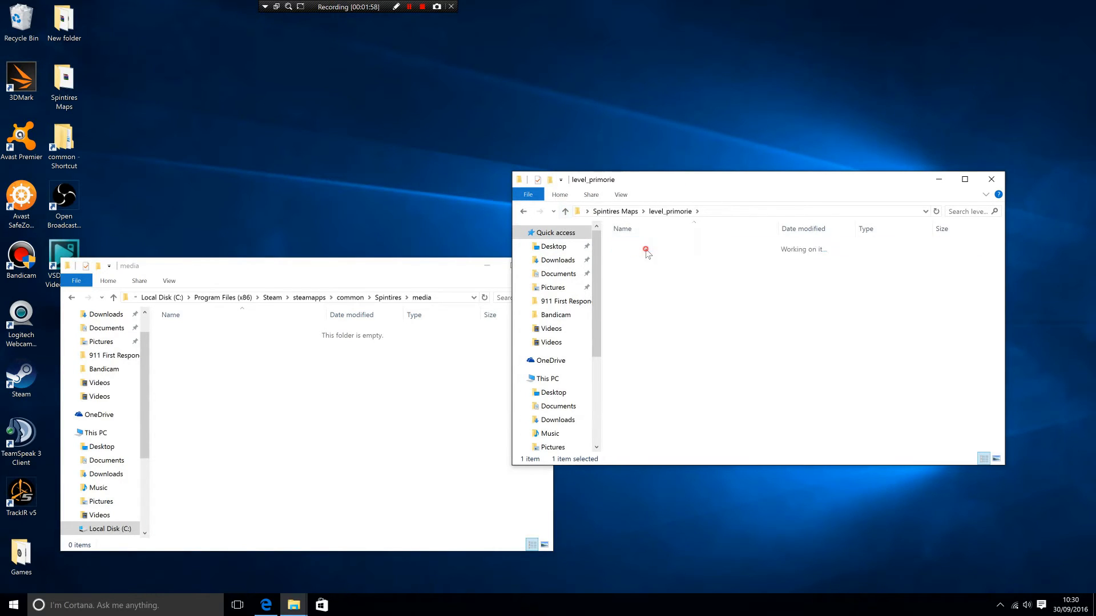
drag(631, 247, 249, 386)
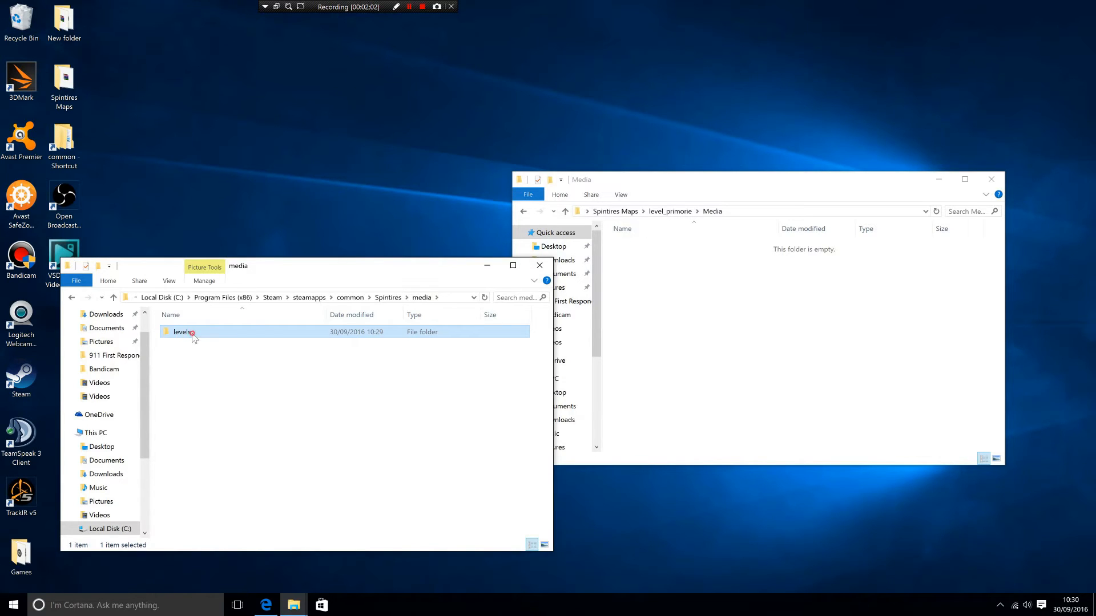
double_click(194, 338)
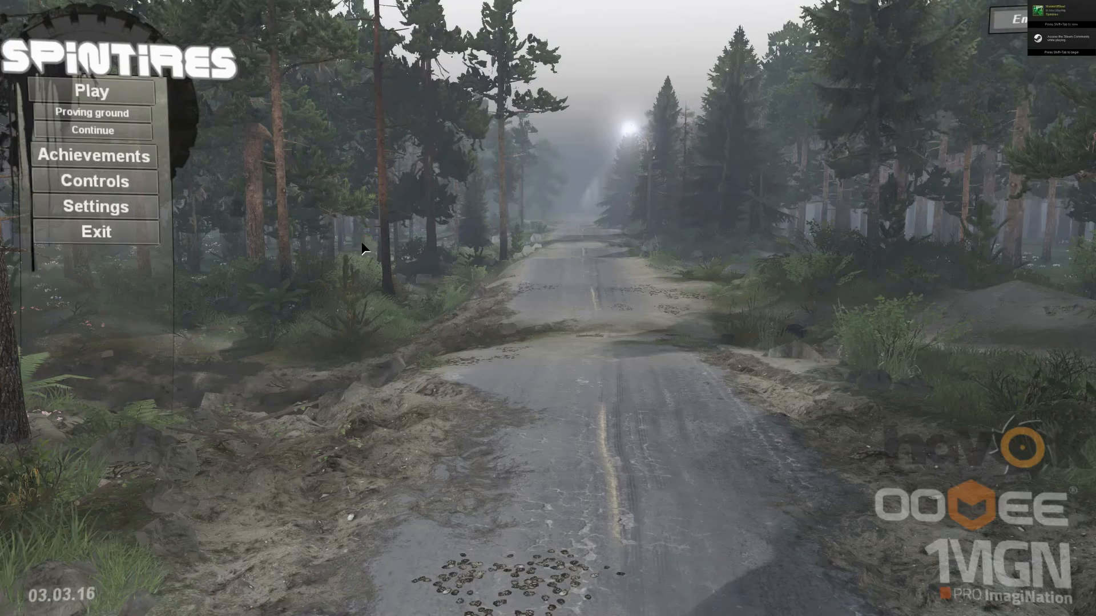
Start a new single-player game on level_primorie and confirm with Yes
click(117, 100)
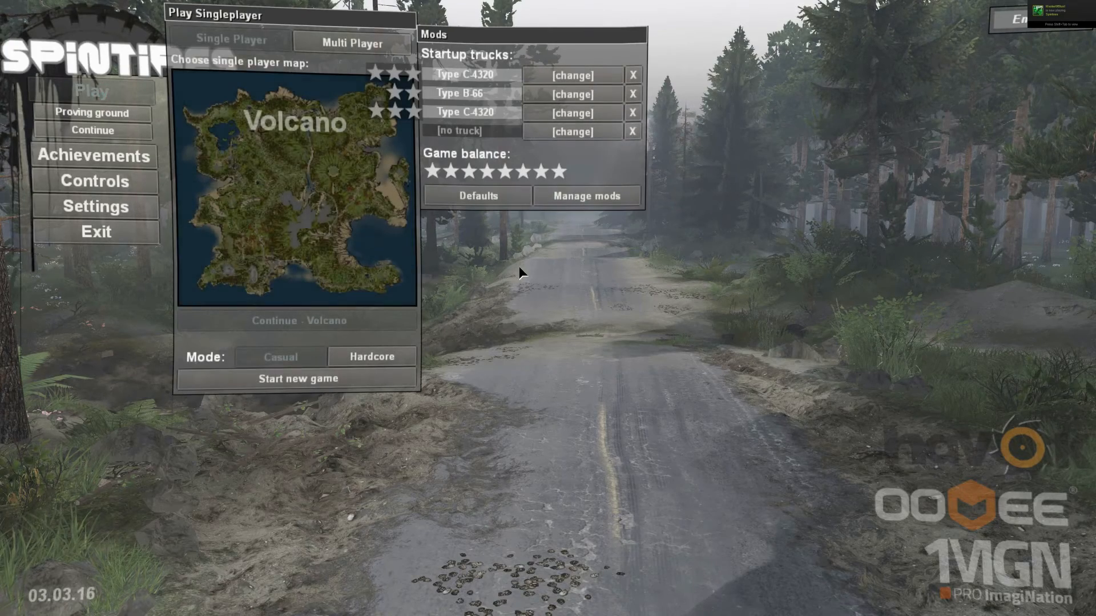
click(281, 218)
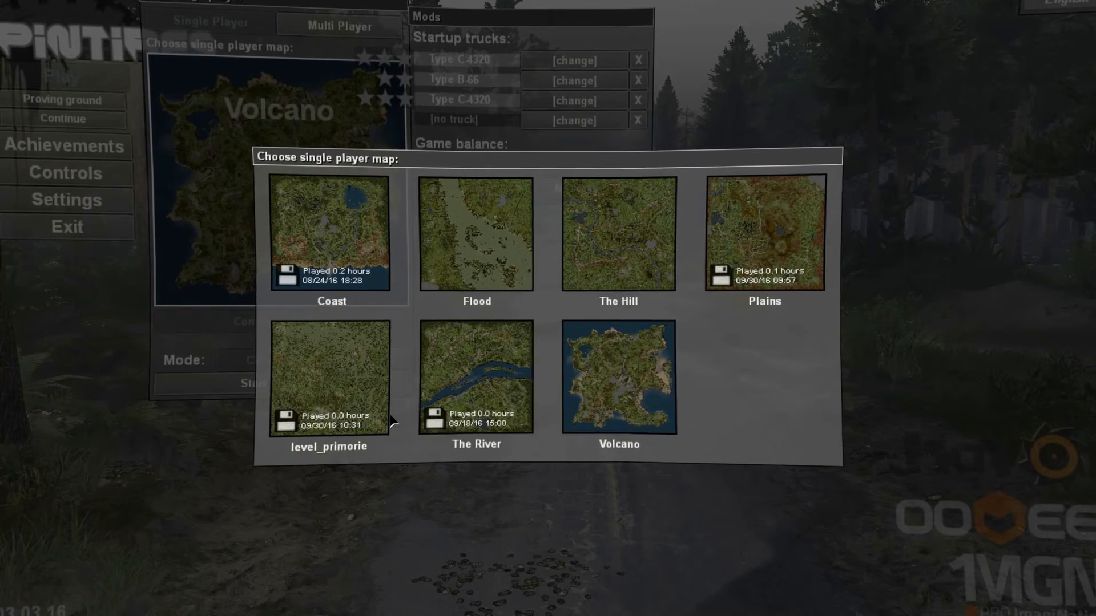
click(320, 358)
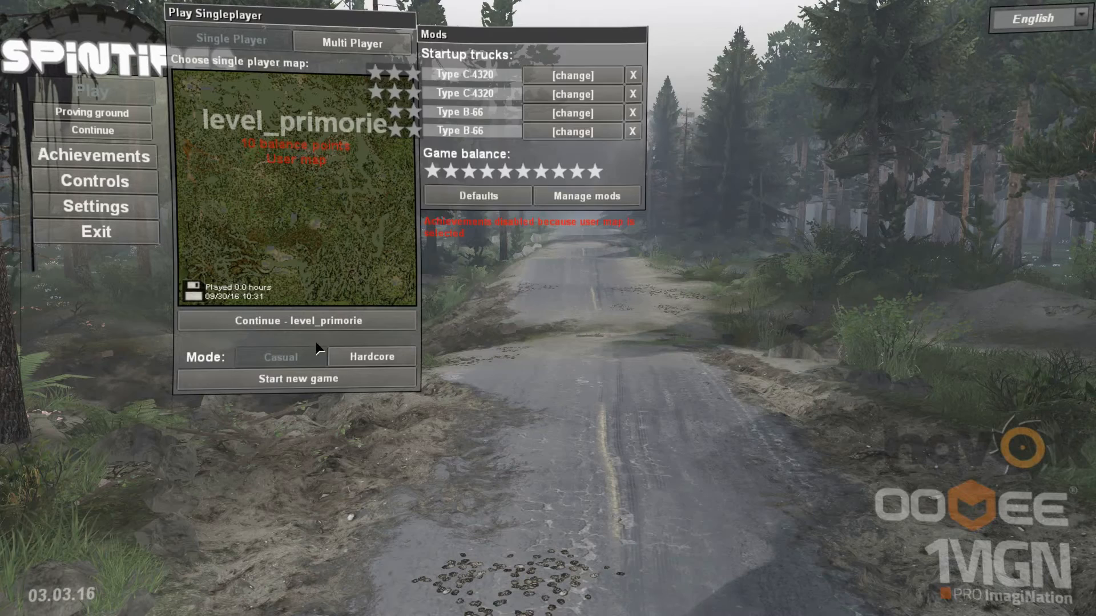
click(299, 380)
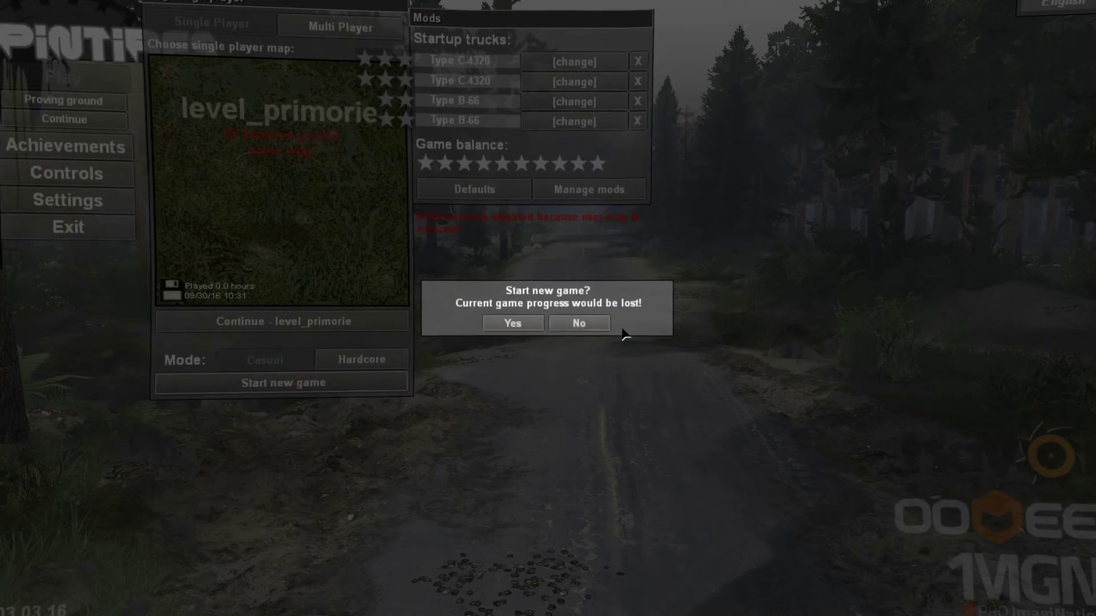
click(543, 332)
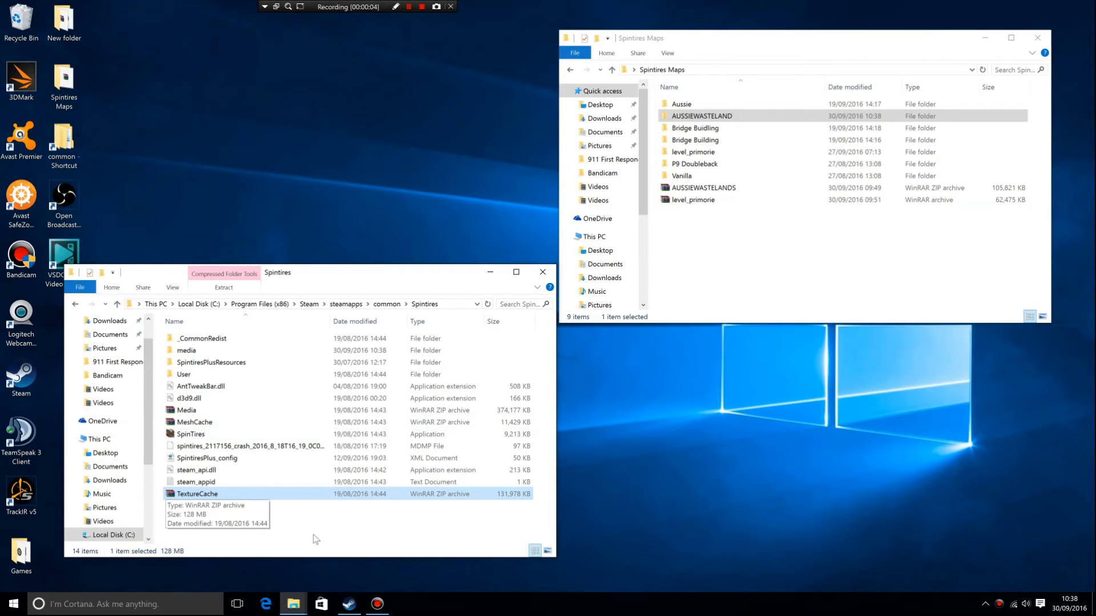
Drag AUSSIEWASTELAND's classes, levels and textures folders into Spintires\media
click(685, 117)
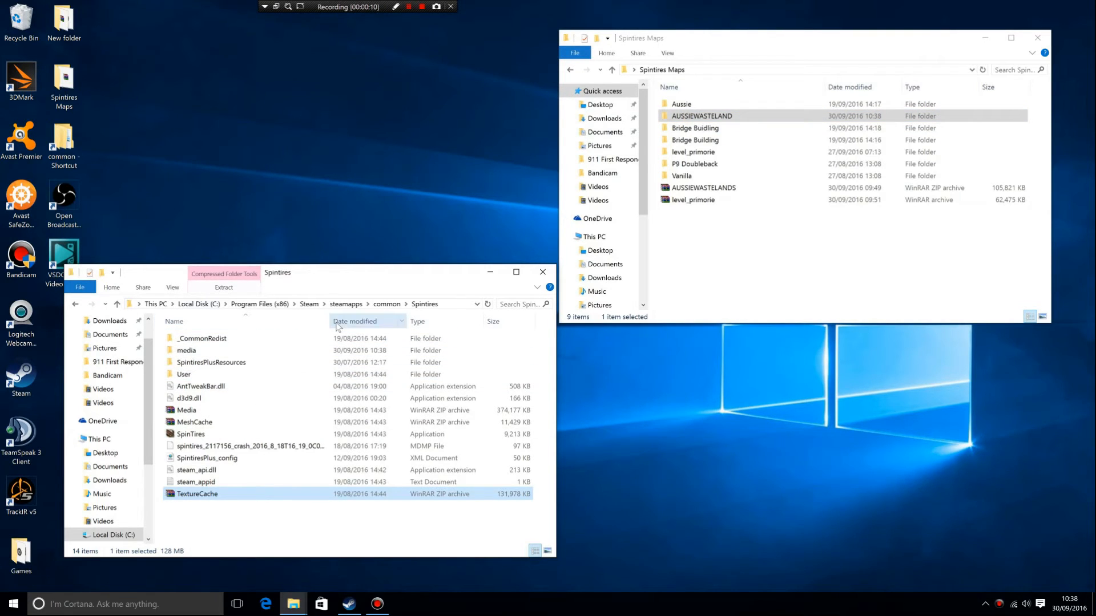
double_click(188, 350)
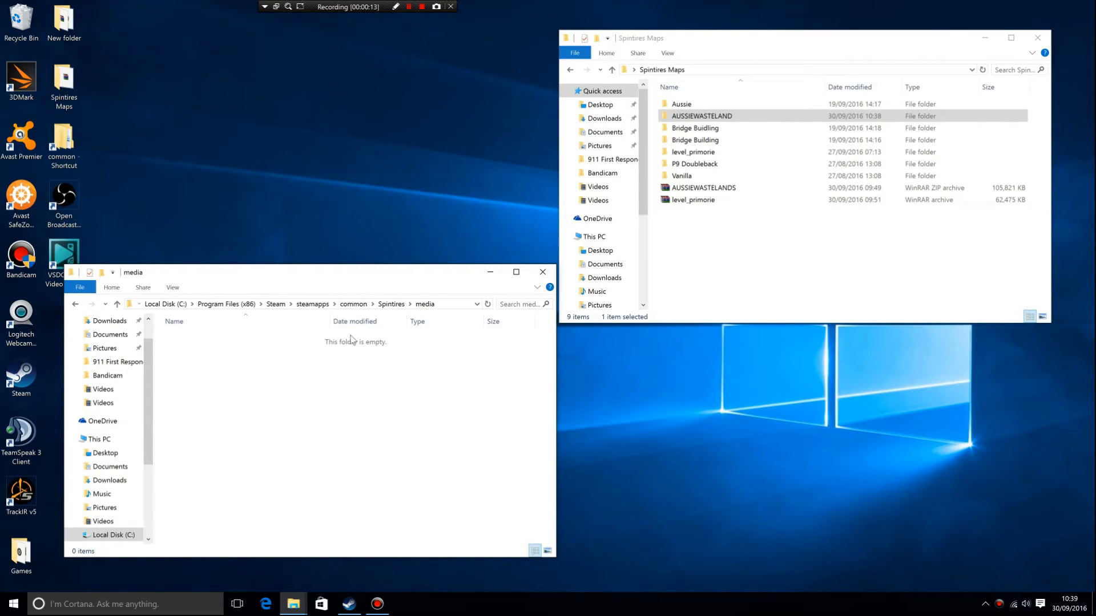
click(703, 116)
double_click(699, 118)
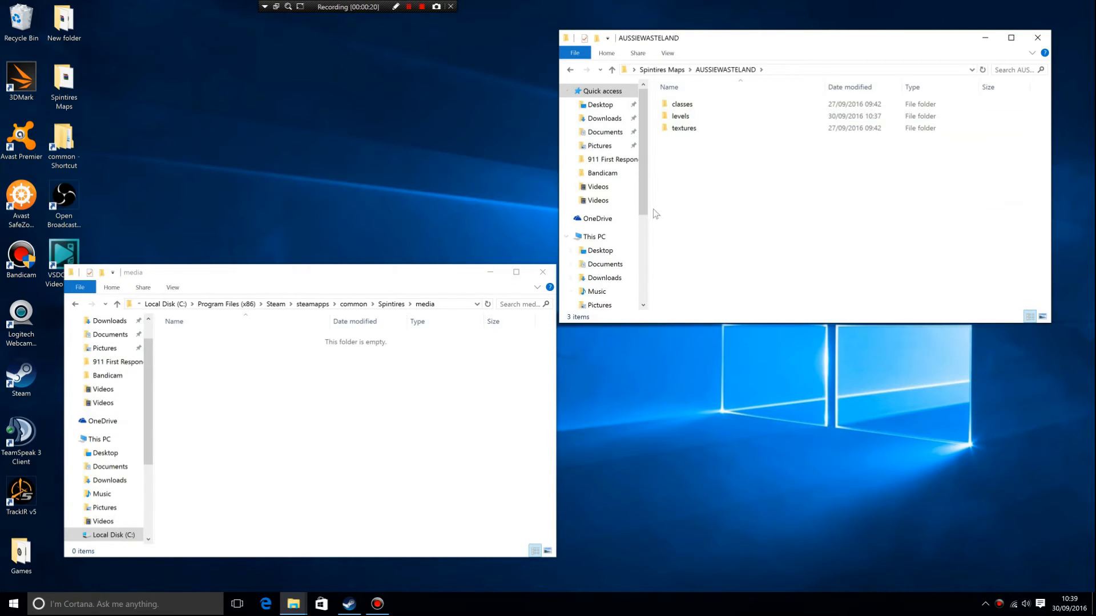
drag(695, 172, 681, 101)
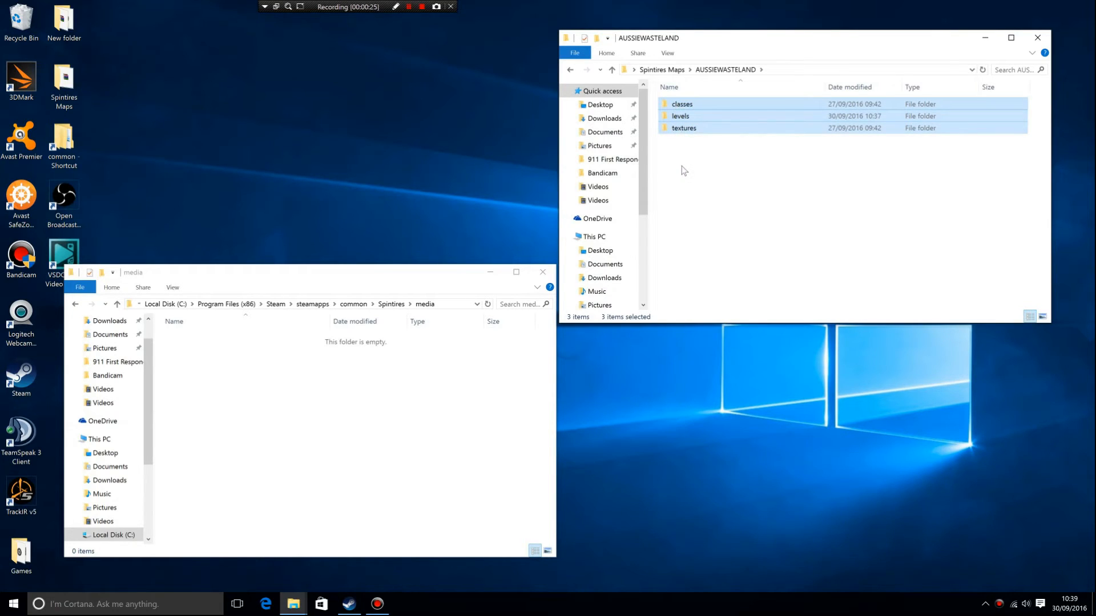
drag(679, 107, 257, 375)
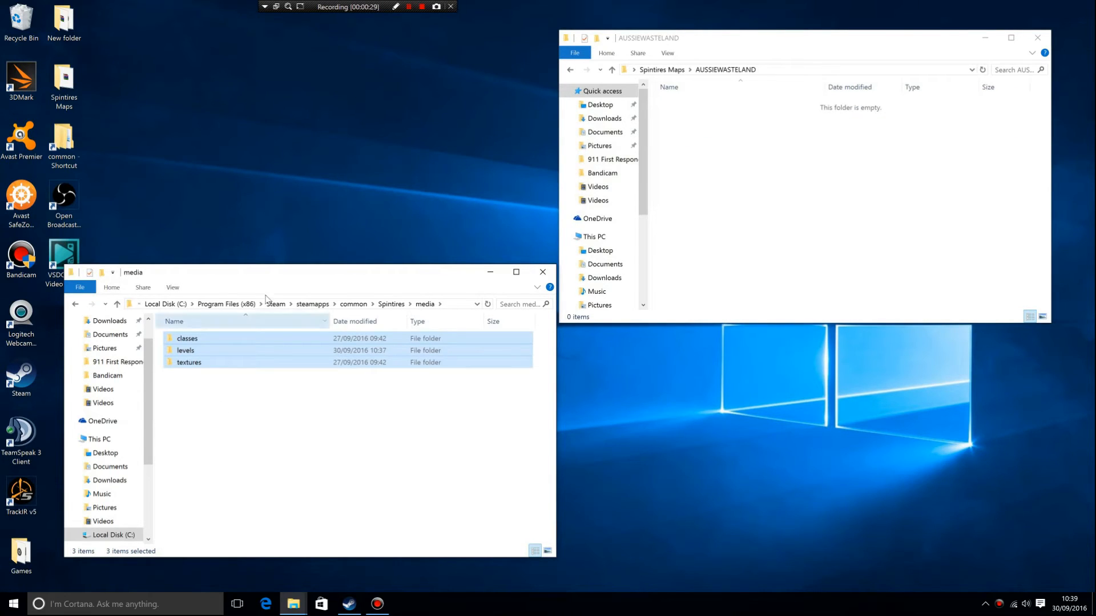
Navigate both windows up and back into the game's media folder
click(117, 304)
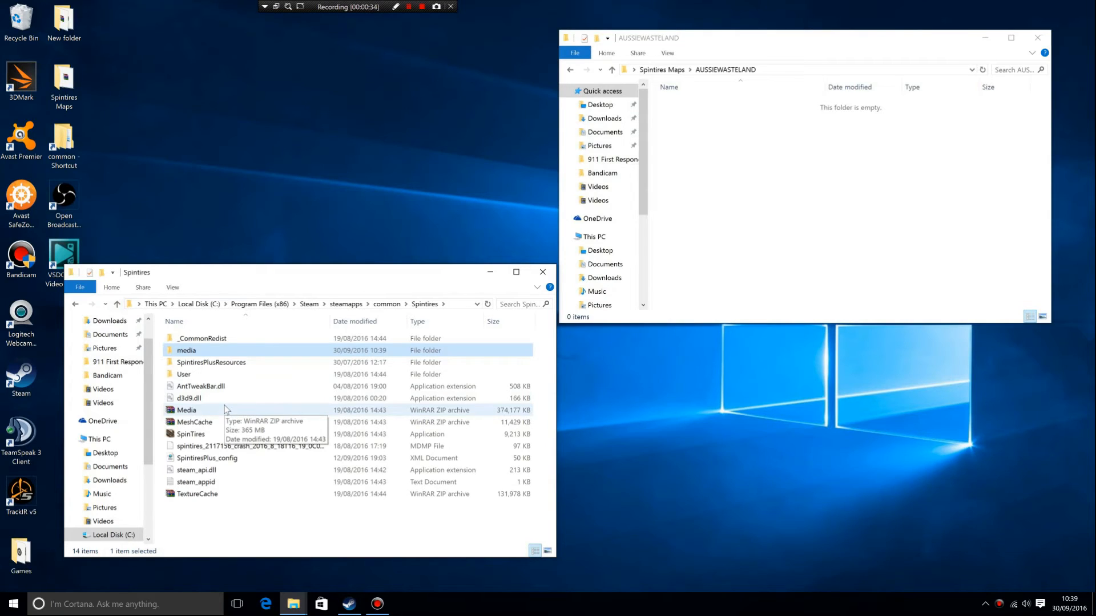
click(612, 70)
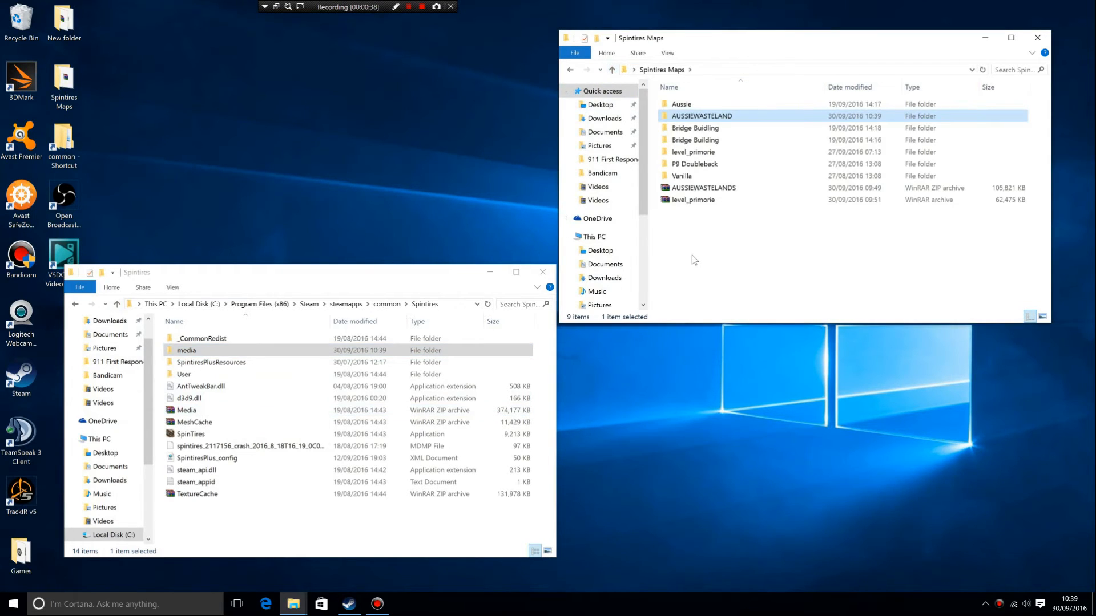
double_click(187, 350)
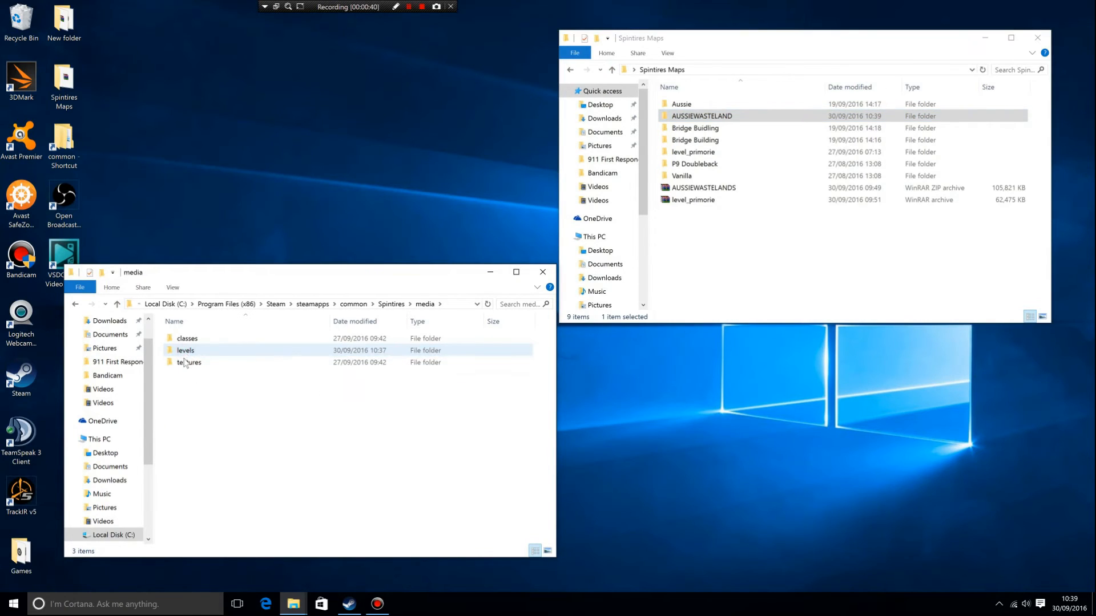
Select the levels folder inside the game's media directory
click(186, 351)
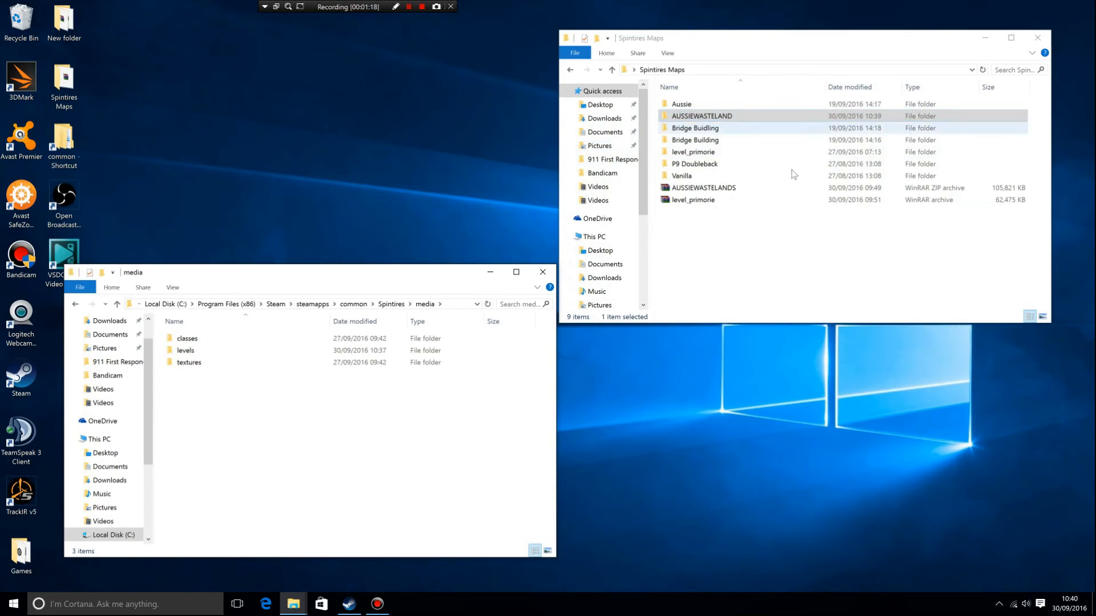
Browse into P9 Doubleback's [MAP]P9_doublepack media folder, then return to Spintires Maps
double_click(710, 165)
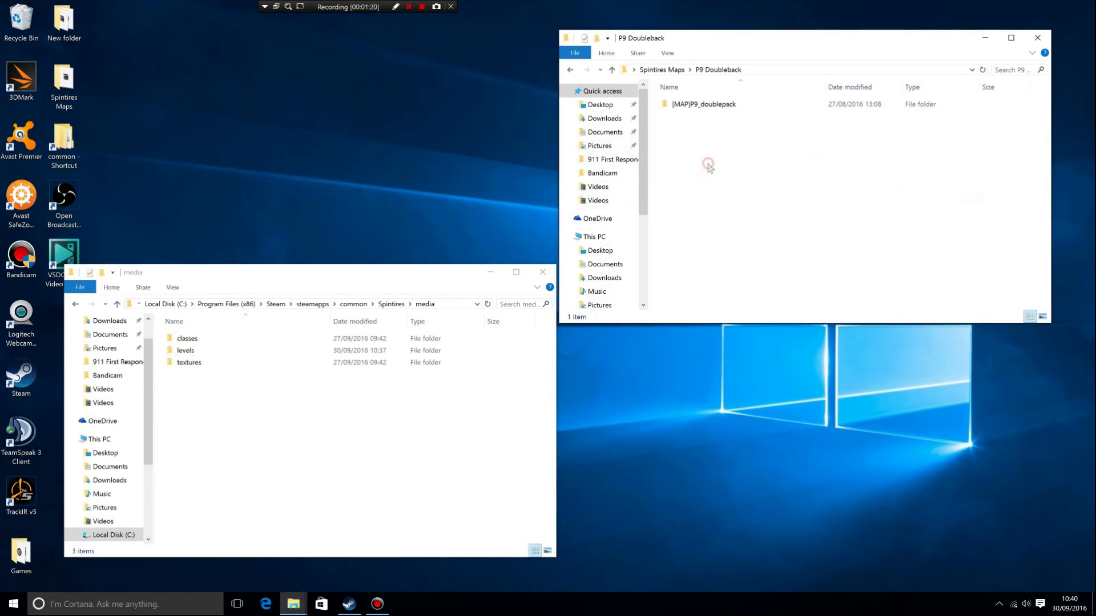
double_click(702, 104)
double_click(685, 104)
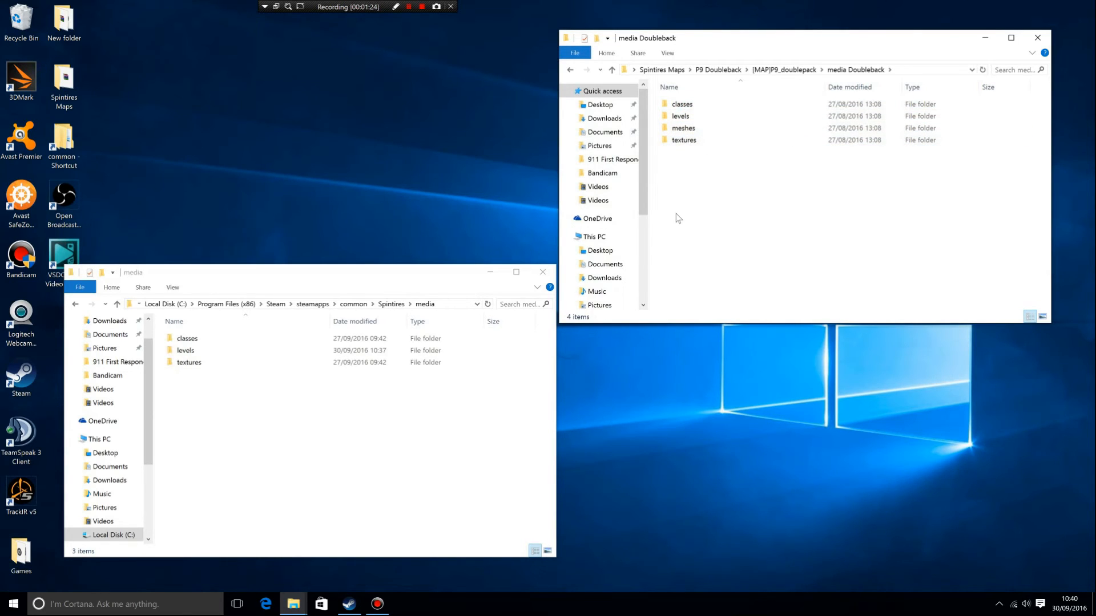
click(612, 70)
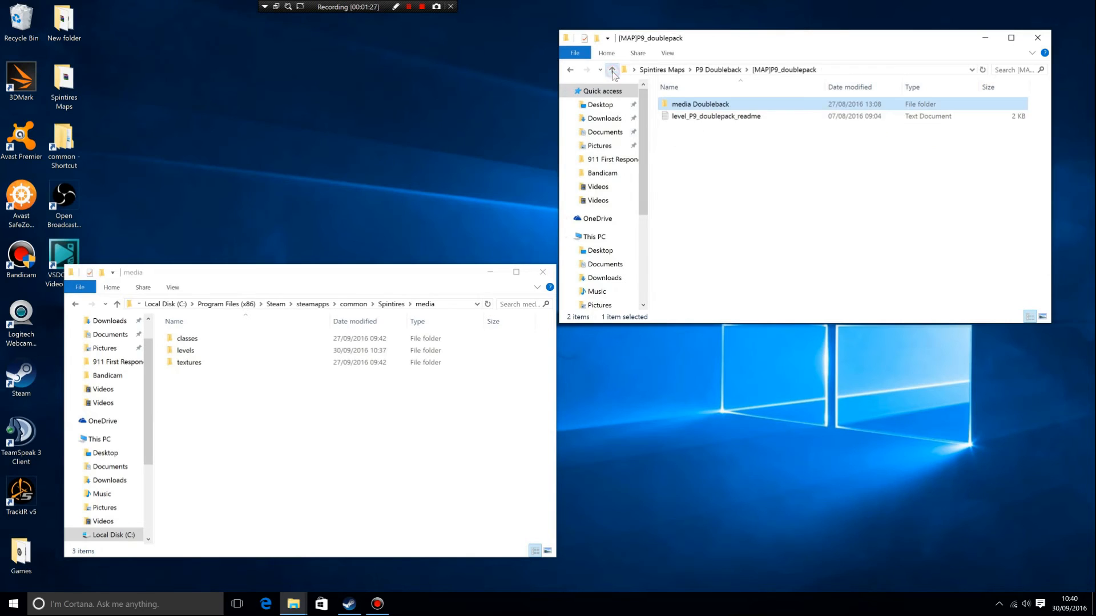
click(612, 69)
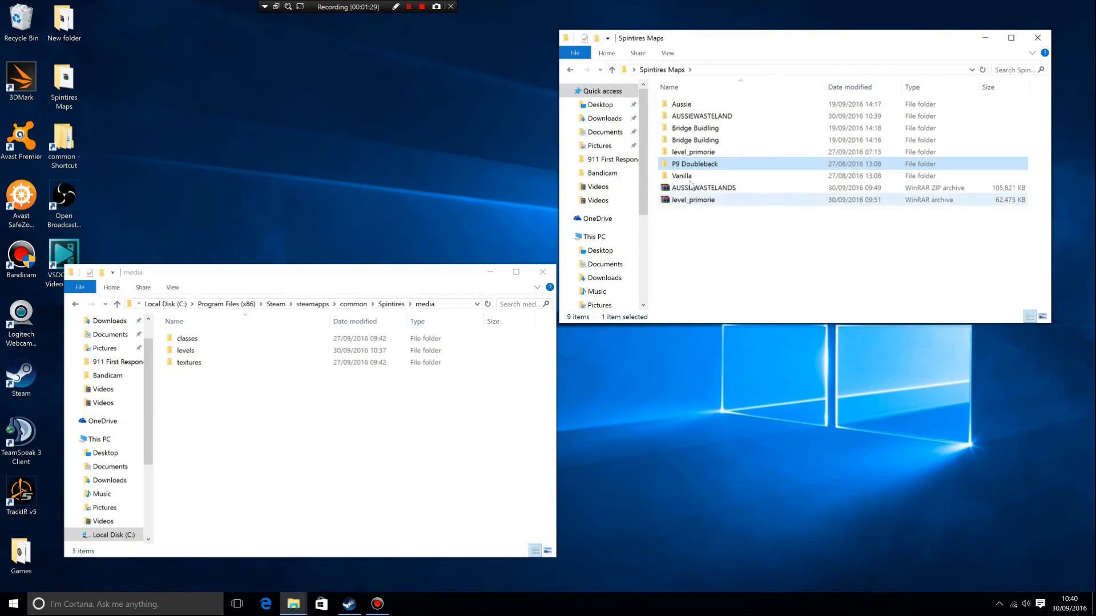
Move the level_primorie Media files into the game's media\levels folder and close that window
double_click(693, 151)
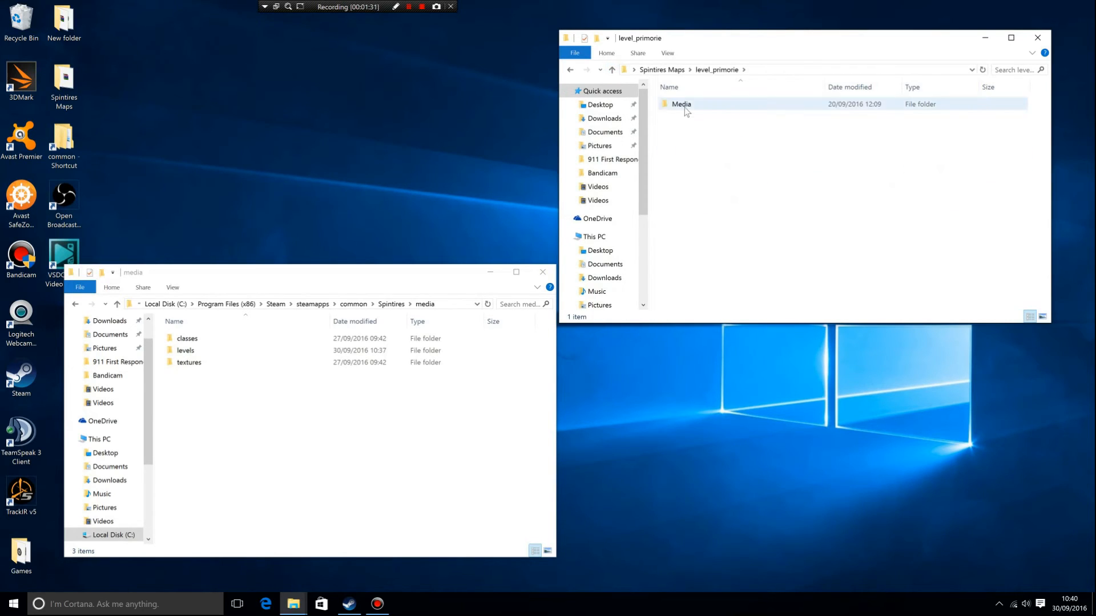
double_click(683, 103)
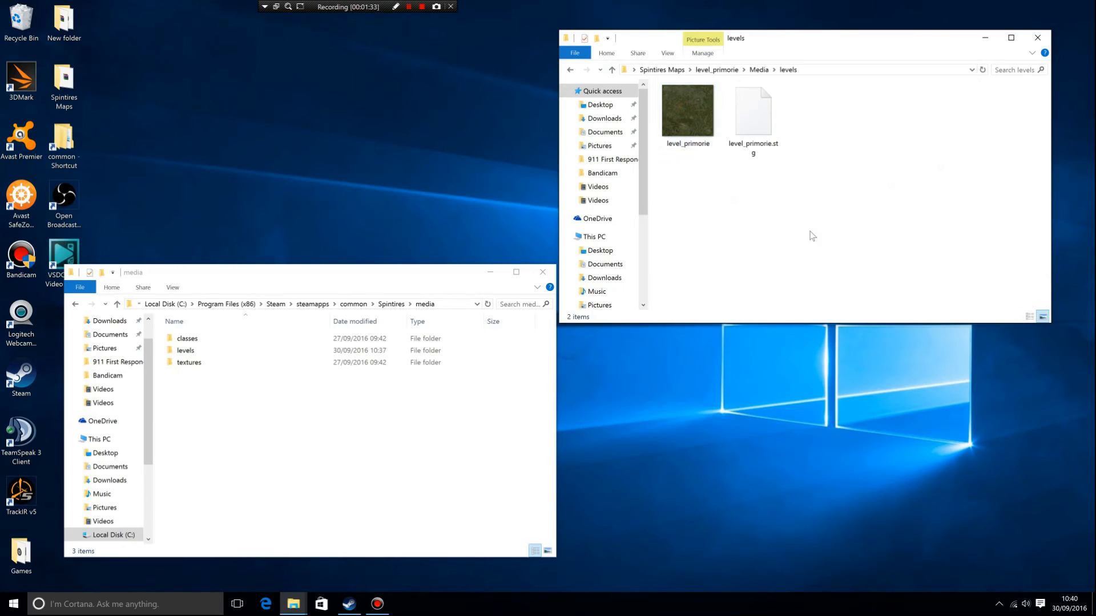
double_click(185, 351)
mouse_move(788, 197)
mouse_down()
mouse_move(668, 104)
mouse_move(396, 380)
mouse_up()
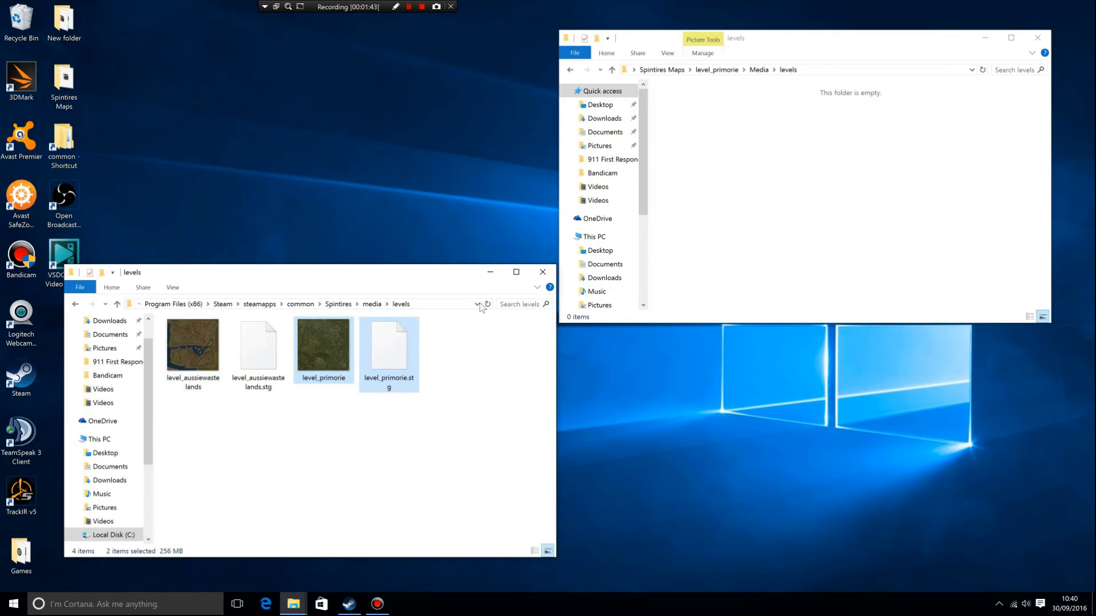
click(490, 272)
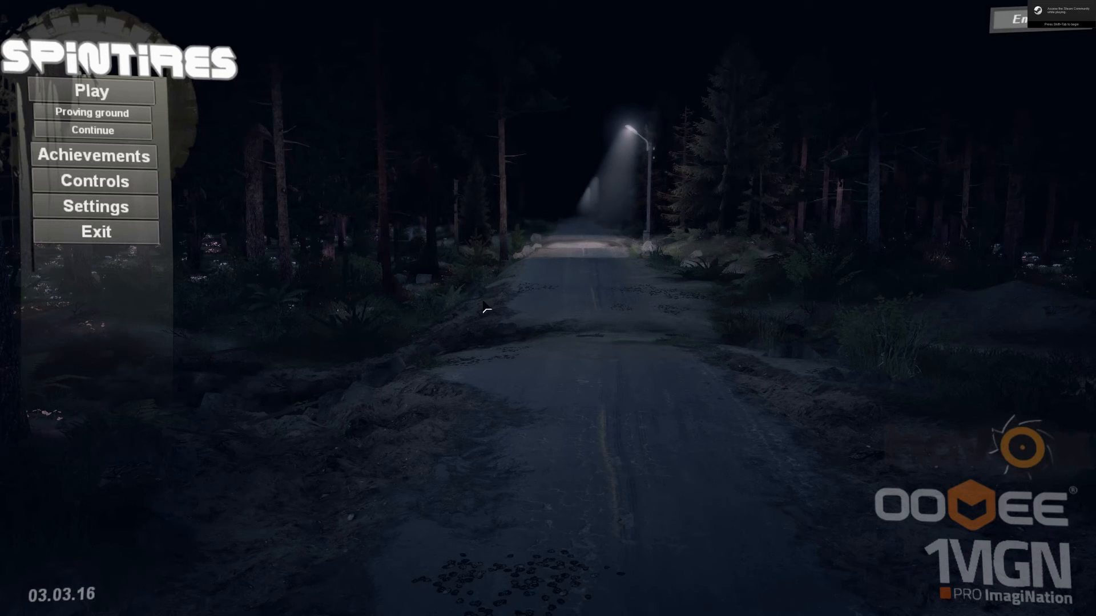
Choose level_aussiewastelands from the single player map list
click(124, 98)
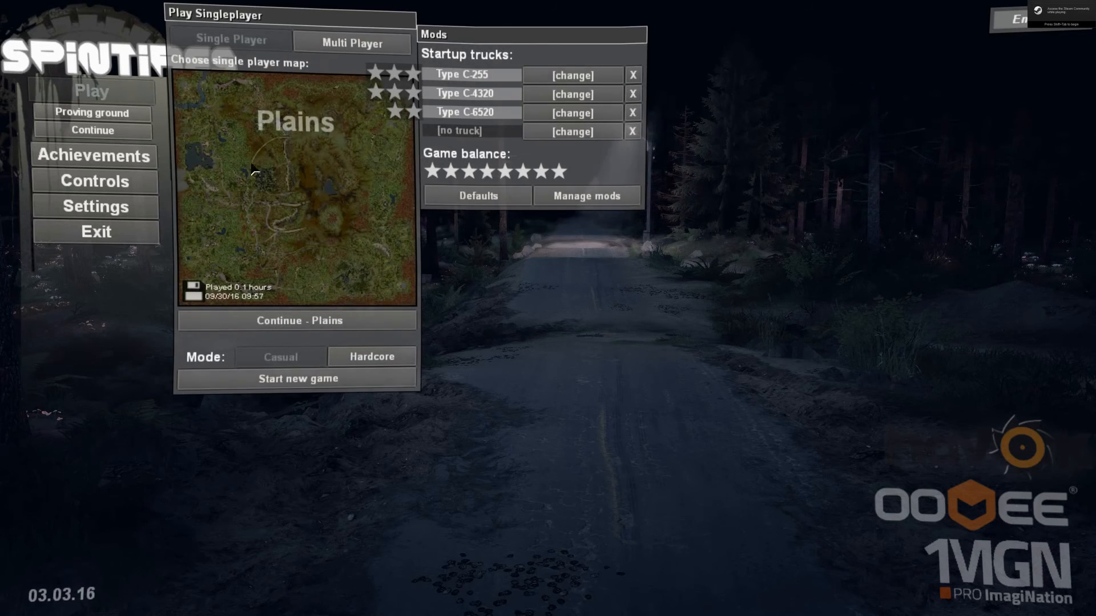
click(274, 180)
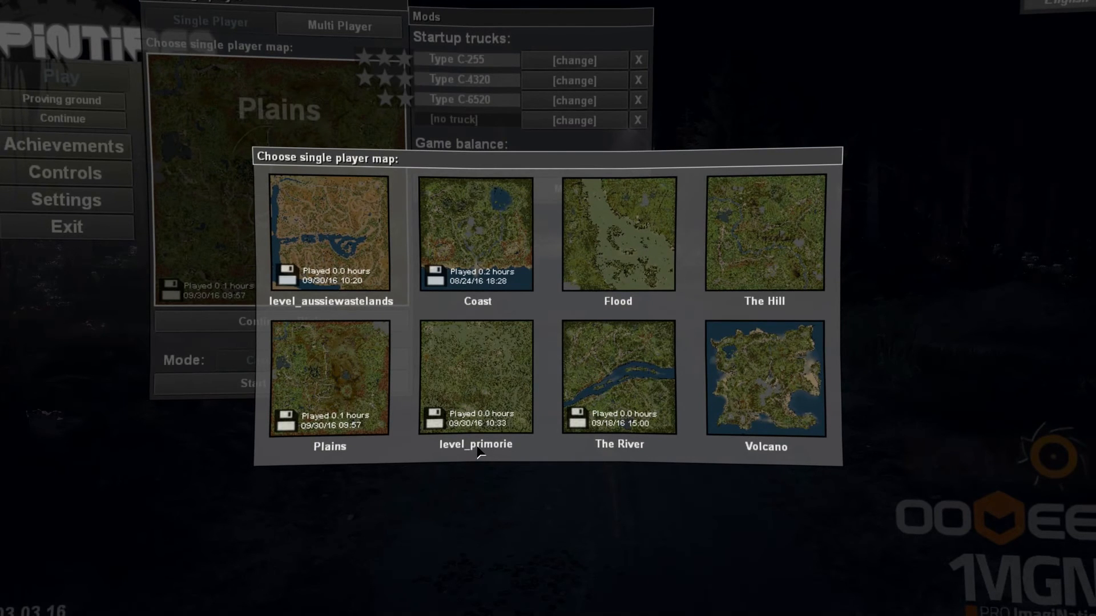
click(300, 214)
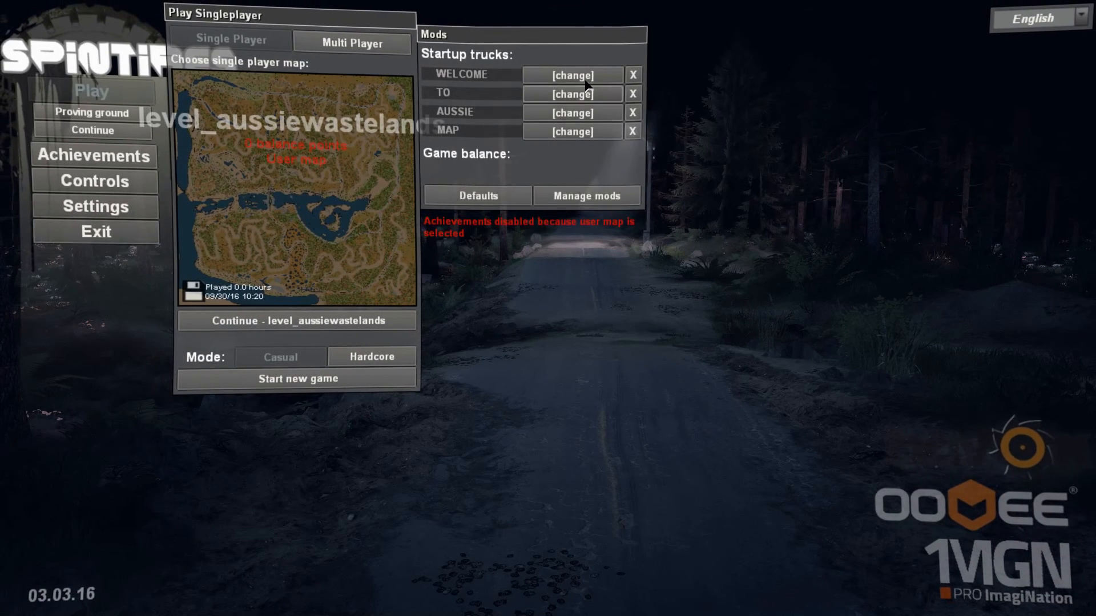
Make the General Lee the first startup truck and start a new game
click(572, 76)
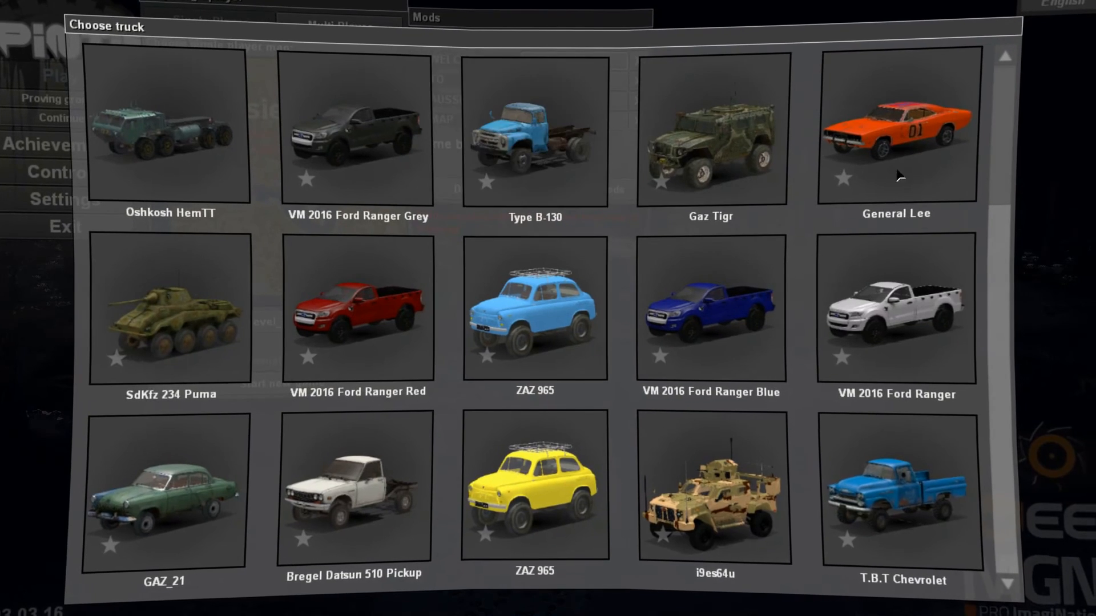
click(899, 175)
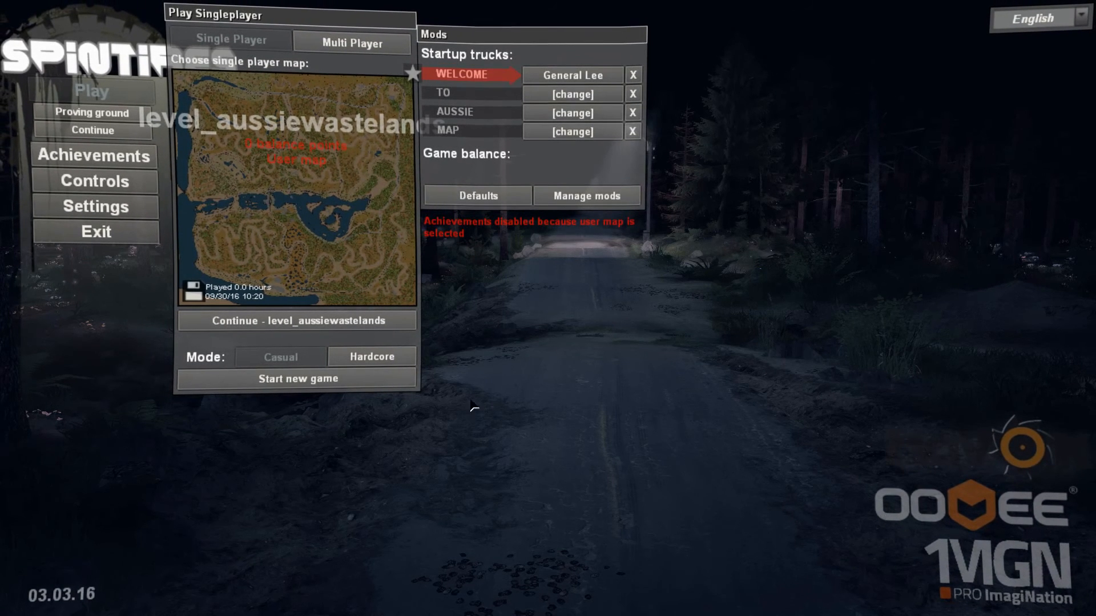
click(297, 378)
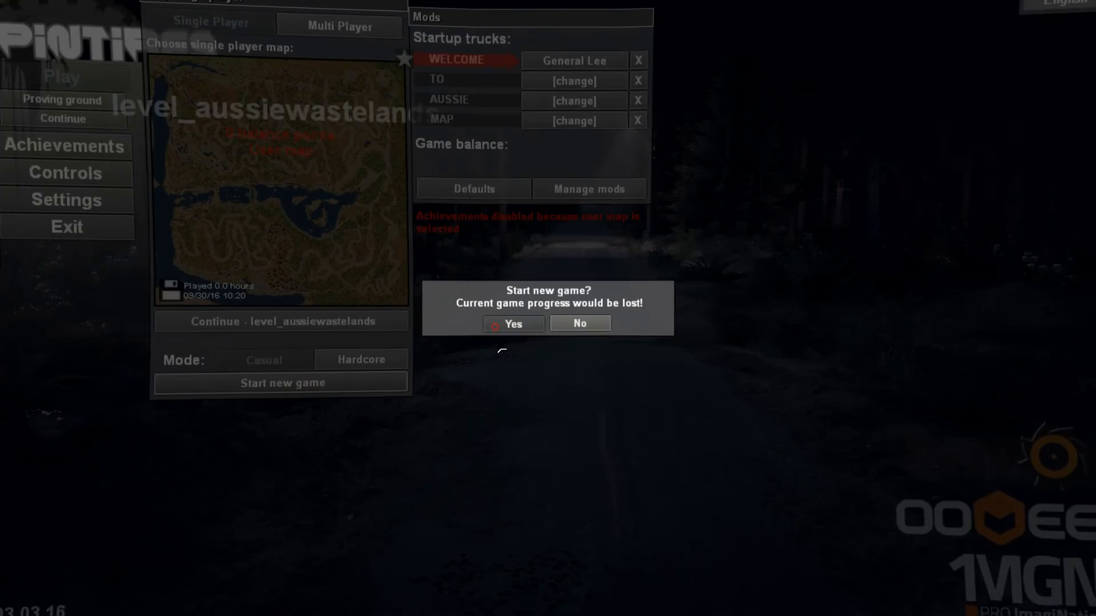
Confirm the new game and orbit the camera around the General Lee by the garage
click(513, 324)
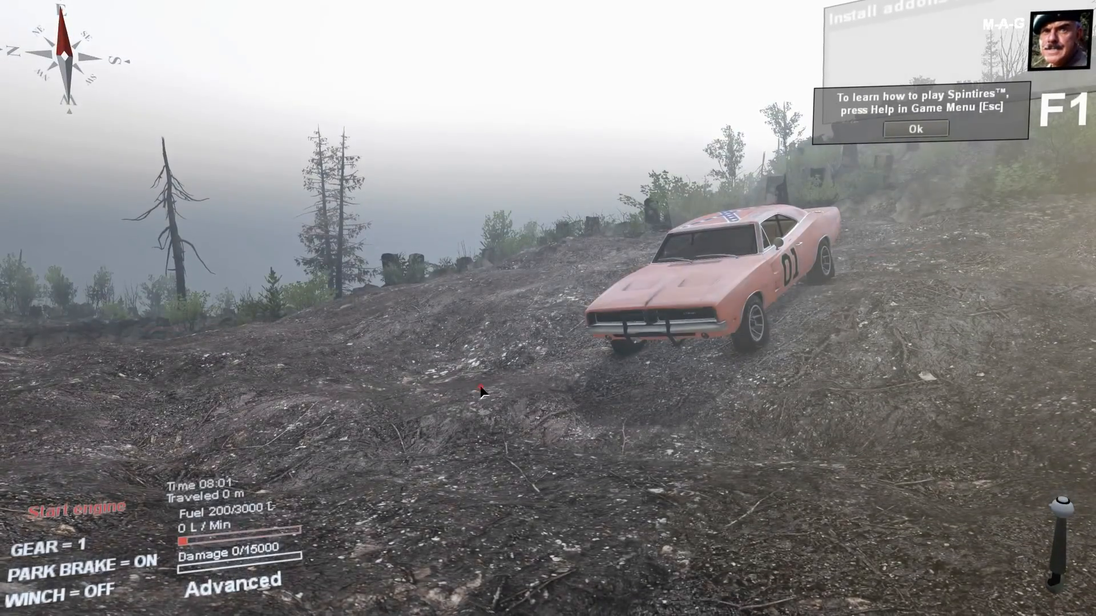
drag(481, 392, 771, 343)
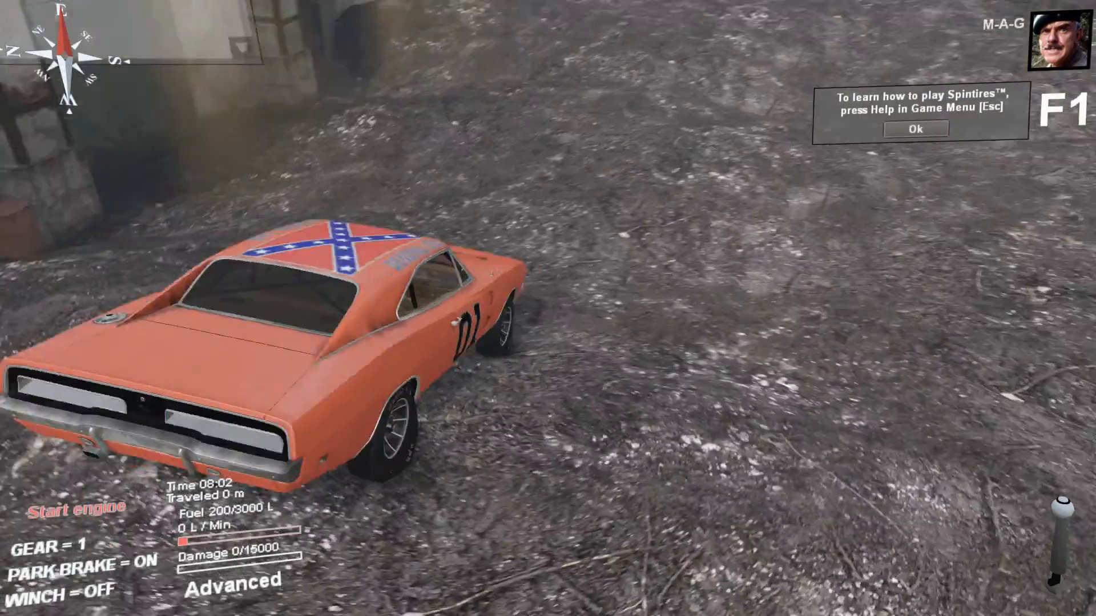
drag(549, 342, 257, 343)
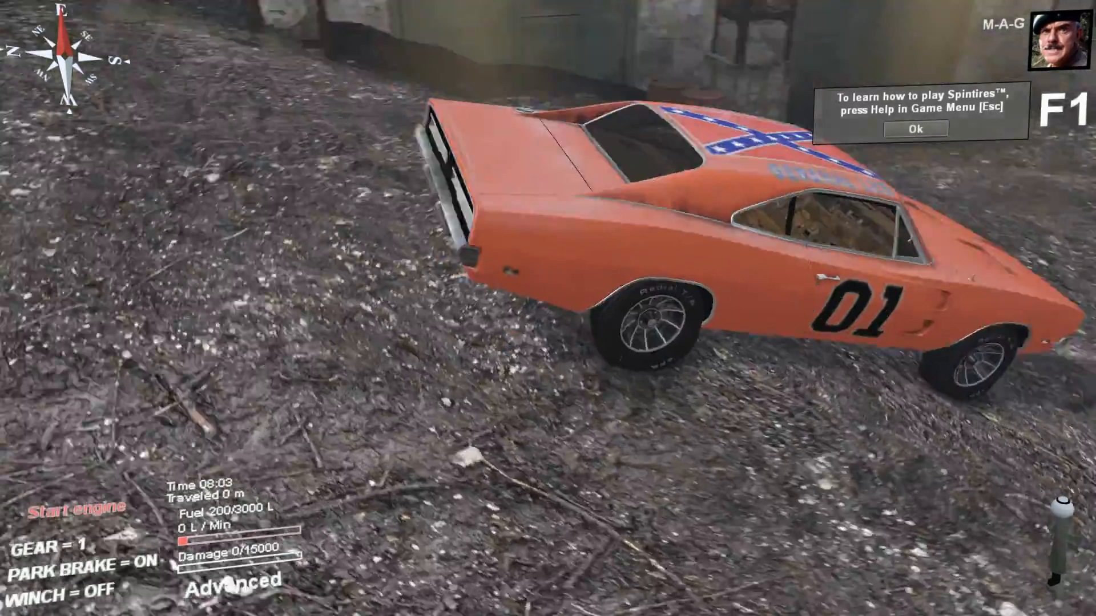
scroll(548, 309, down, 8)
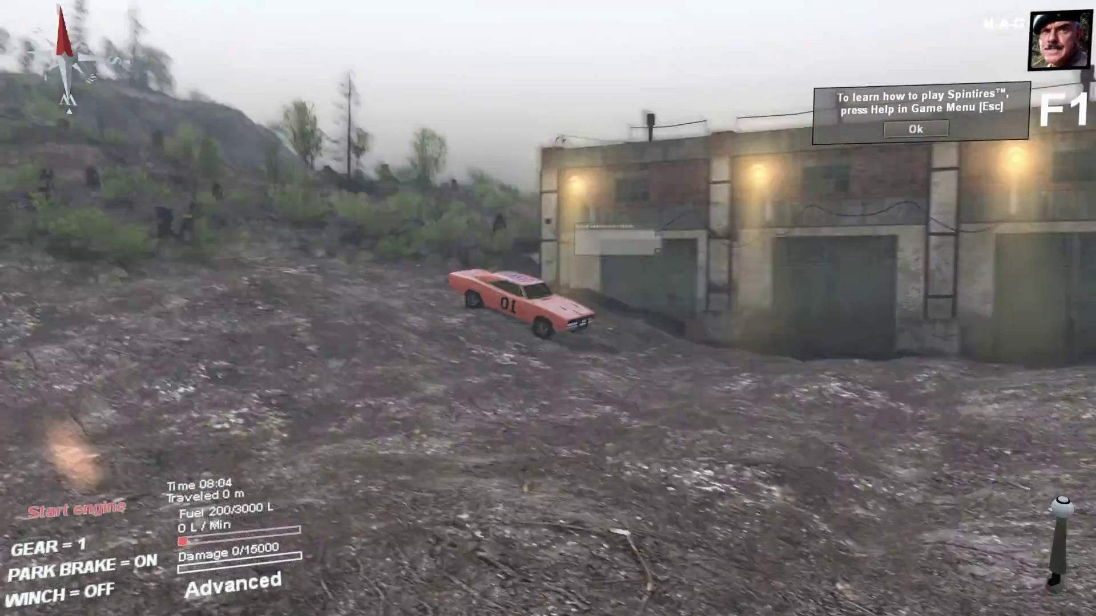
drag(549, 343, 343, 257)
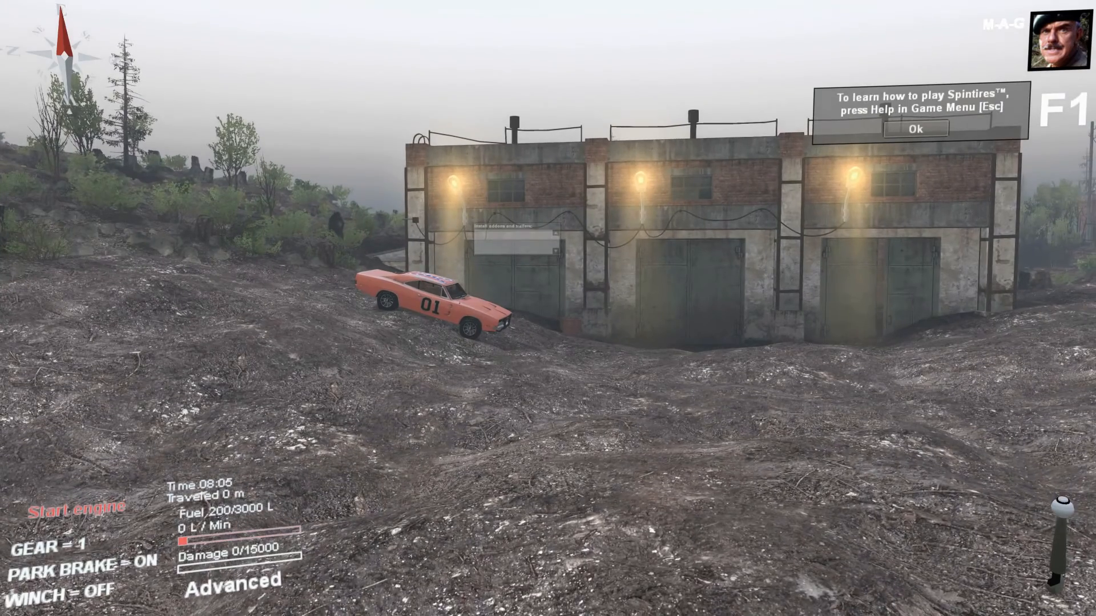